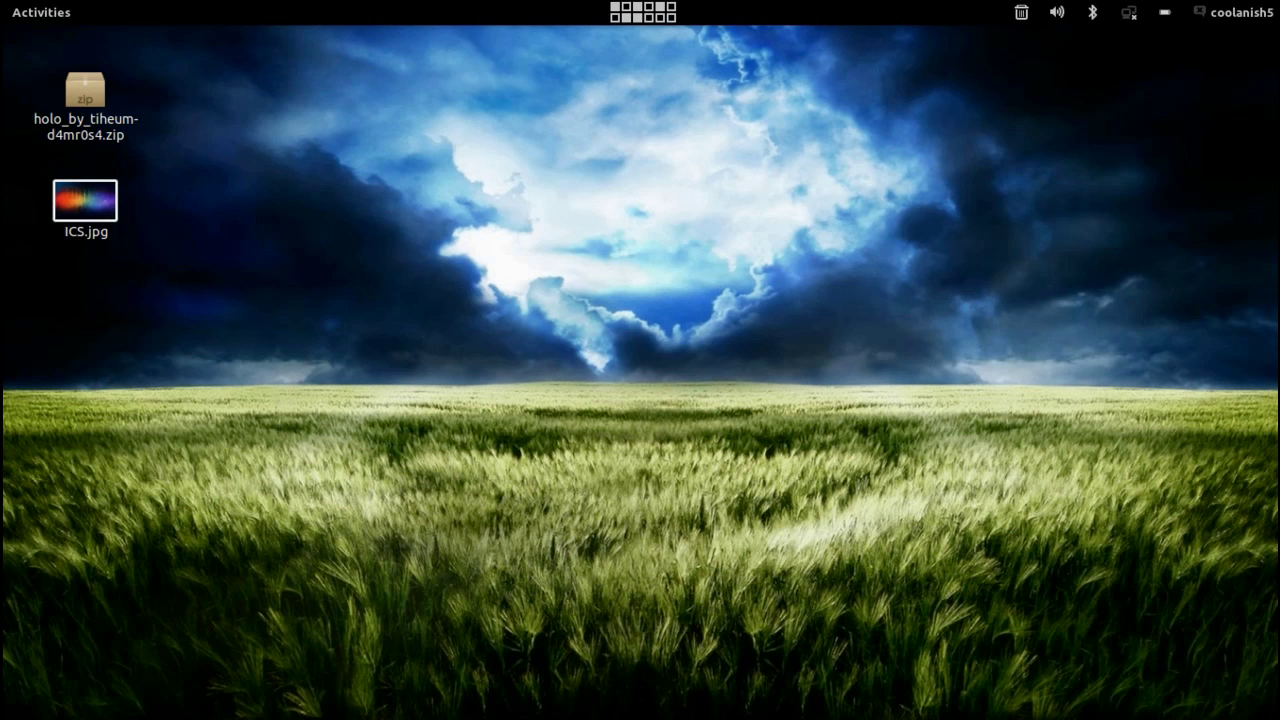
# Browse the installed applications by the Accessories, Education, Games and Internet categories
pyautogui.click(22, 16)
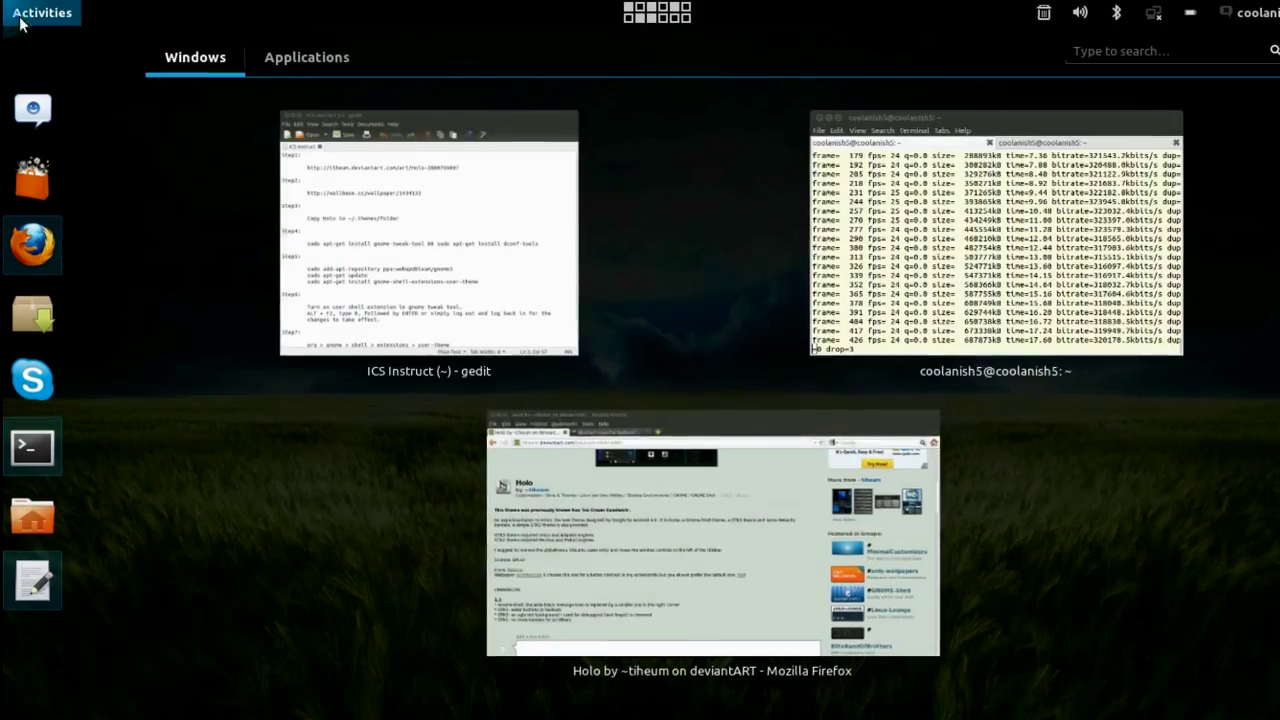
pyautogui.click(324, 49)
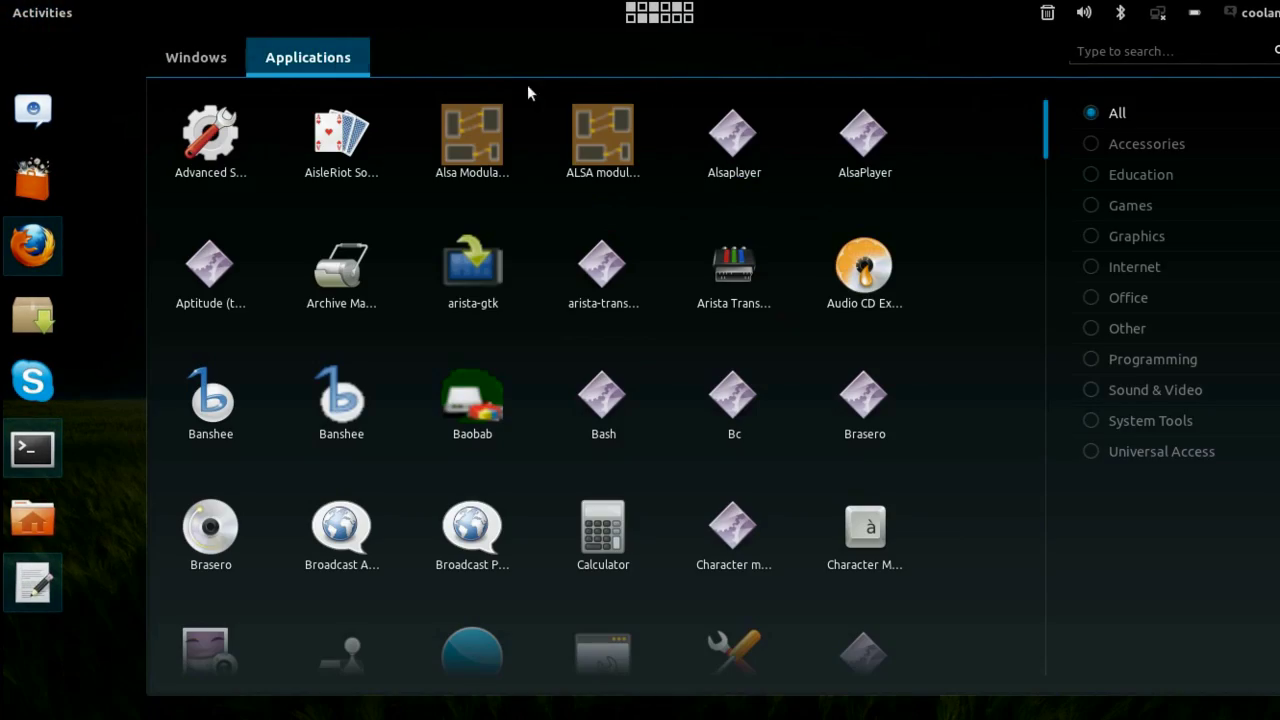
pyautogui.moveTo(1046, 128); pyautogui.dragTo(1141, 142)
pyautogui.click(1141, 142)
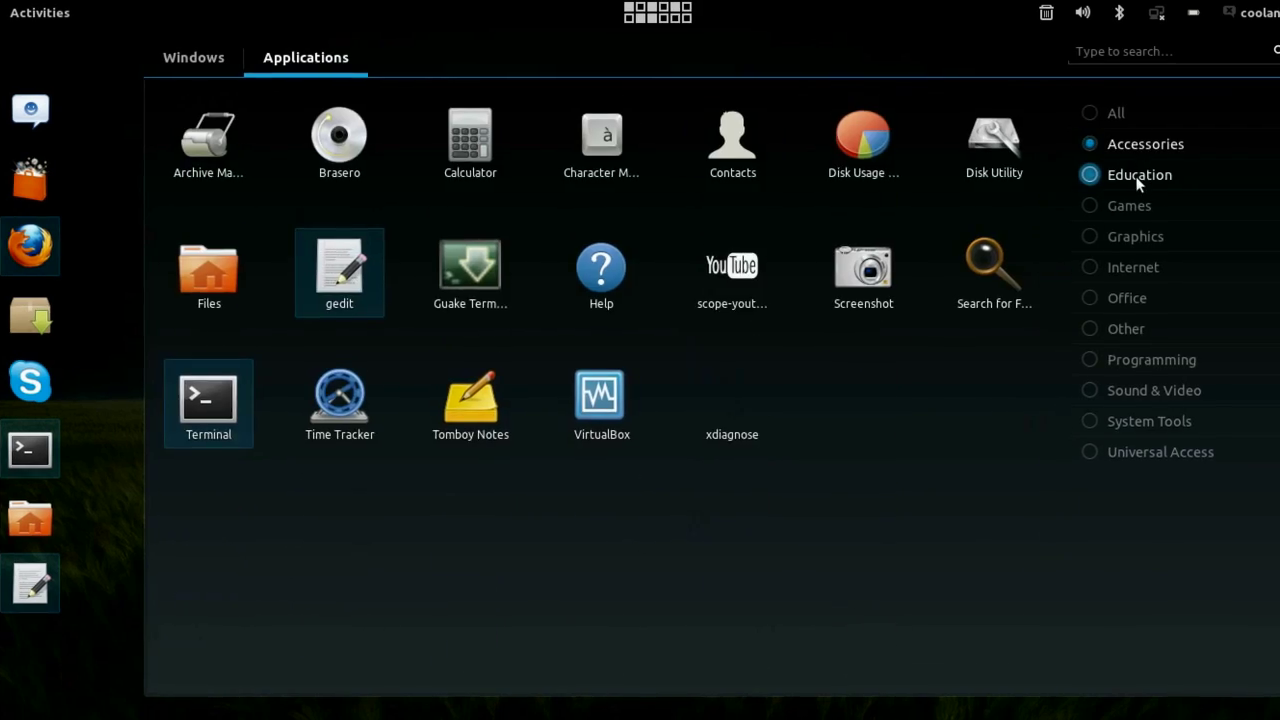
pyautogui.click(1137, 177)
pyautogui.click(1090, 205)
pyautogui.click(1092, 267)
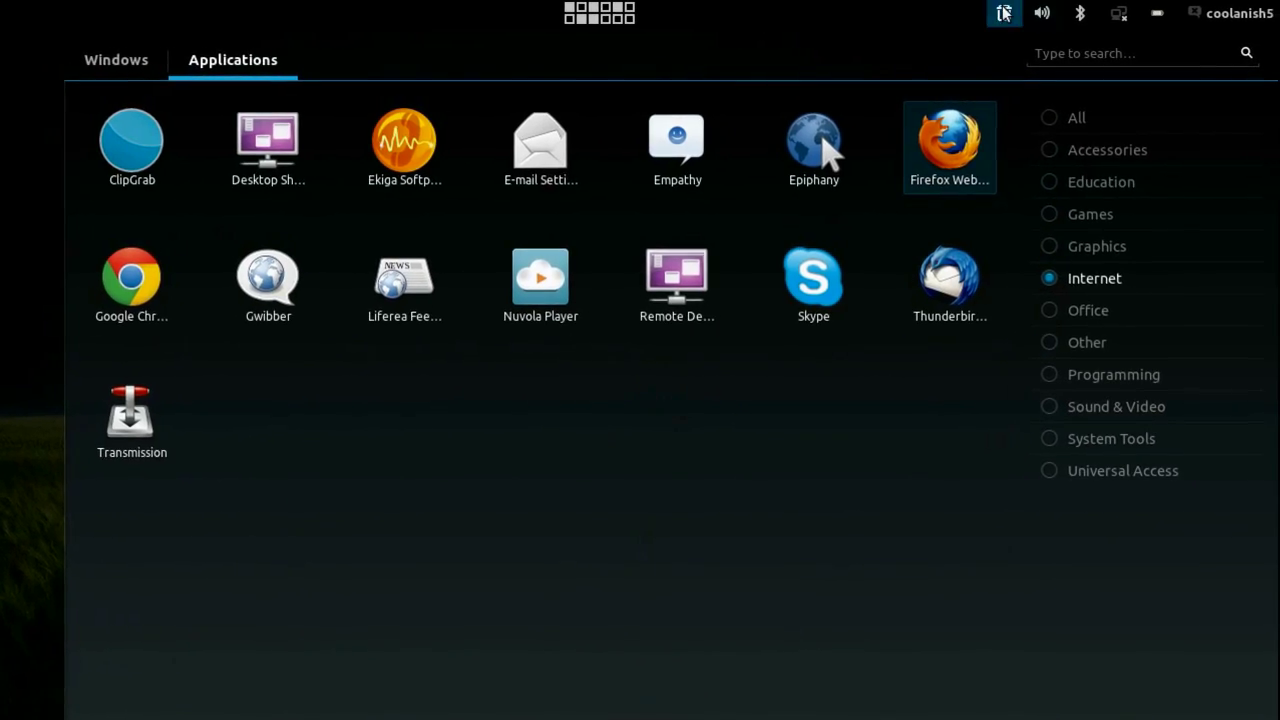
# Look through the top-bar status menus, the calendar, and the Synaptic launcher's options
pyautogui.click(1041, 13)
pyautogui.moveTo(1157, 13)
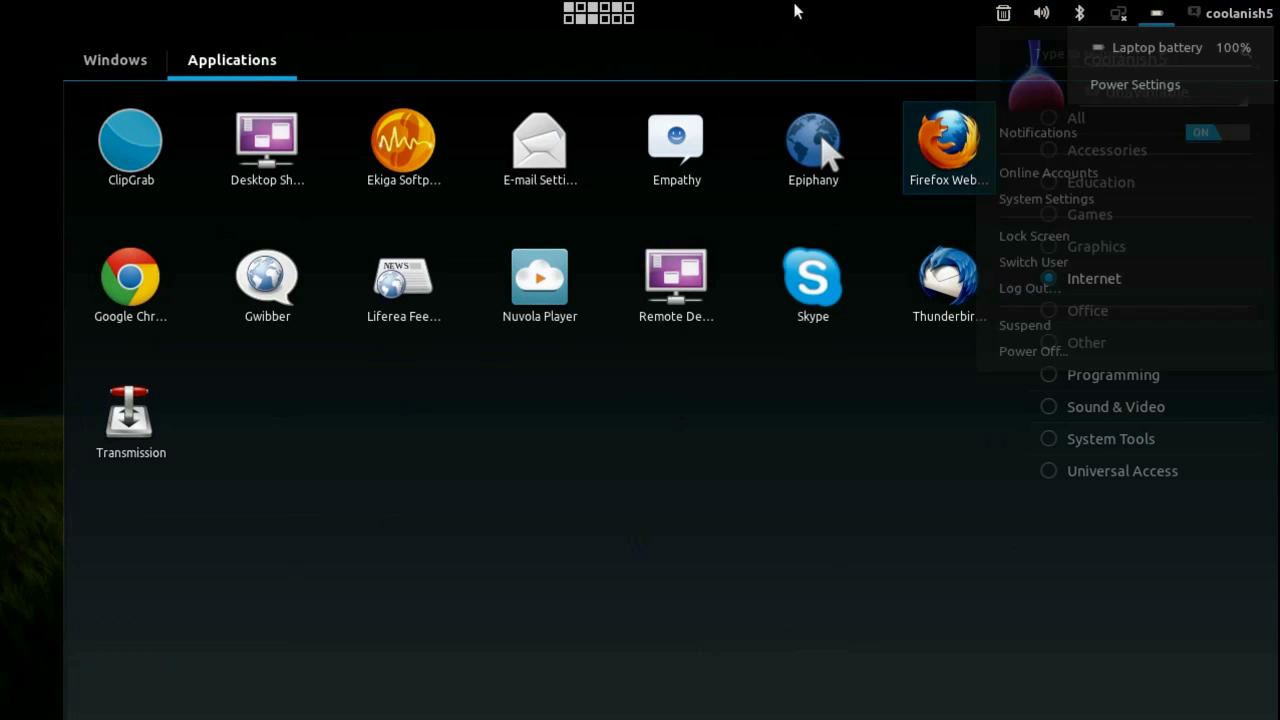
pyautogui.moveTo(598, 12)
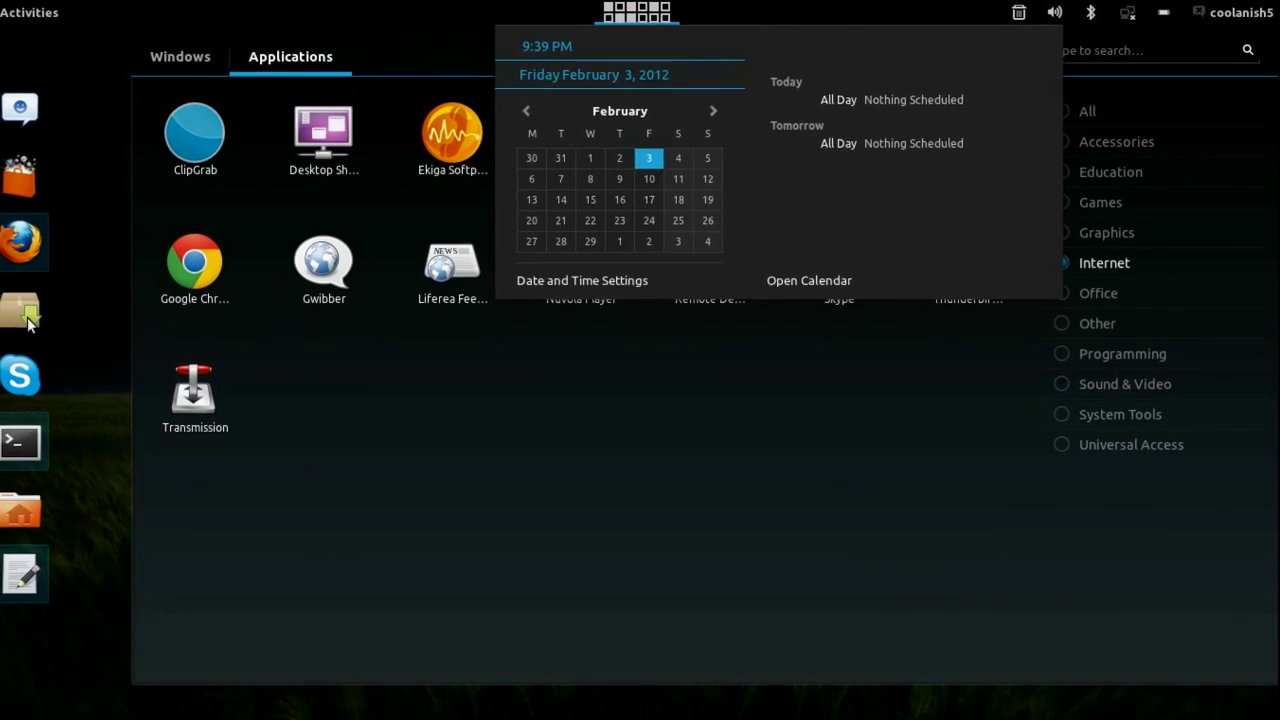
pyautogui.click(30, 322)
pyautogui.rightClick(30, 316)
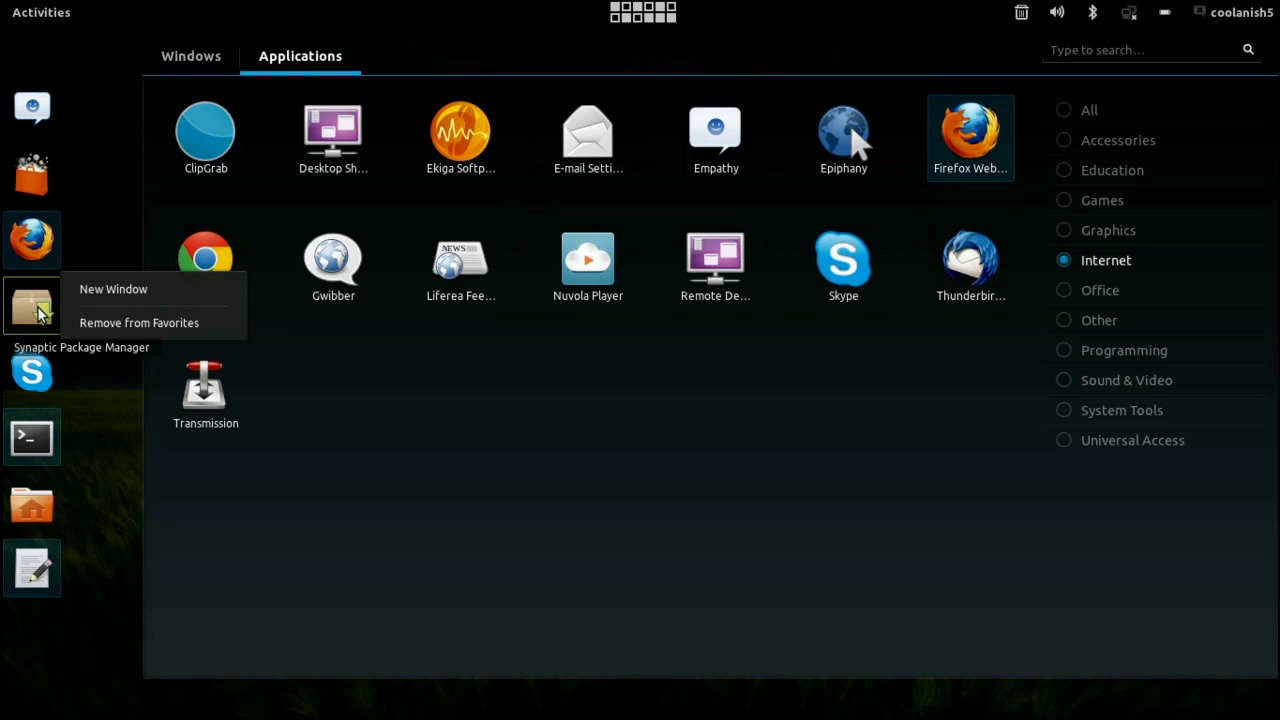
pyautogui.click(143, 193)
# Launch Synaptic with the admin password, then select the Step1 deviantART link in gedit
pyautogui.click(26, 309)
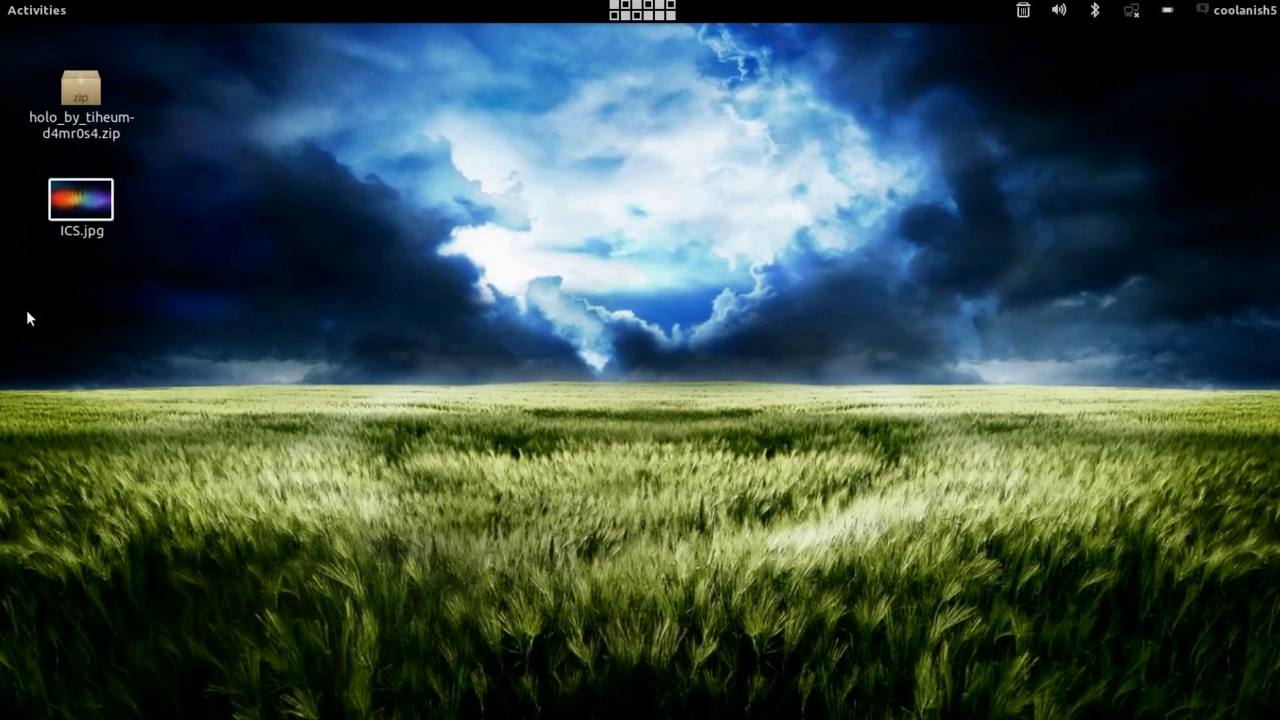
pyautogui.write('●●●●●●●●●●●●●●●●●●●●●●')
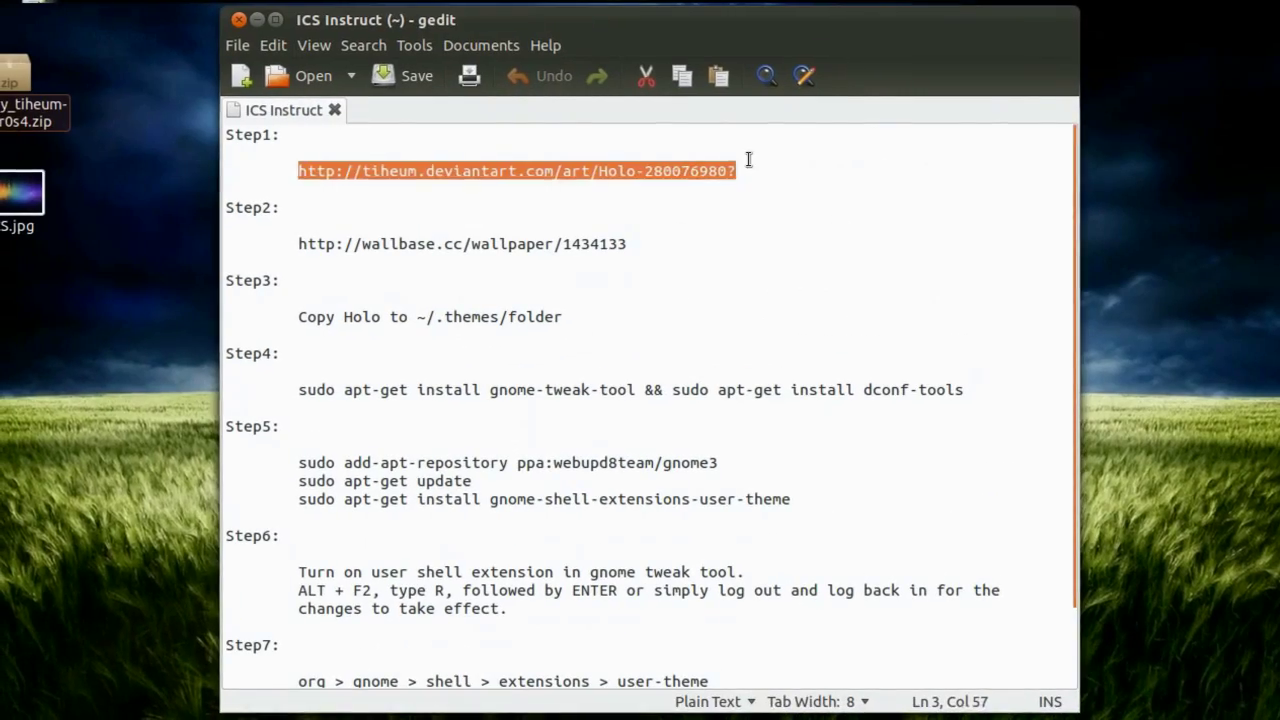
pyautogui.click(281, 158)
pyautogui.moveTo(300, 171); pyautogui.dragTo(745, 171)
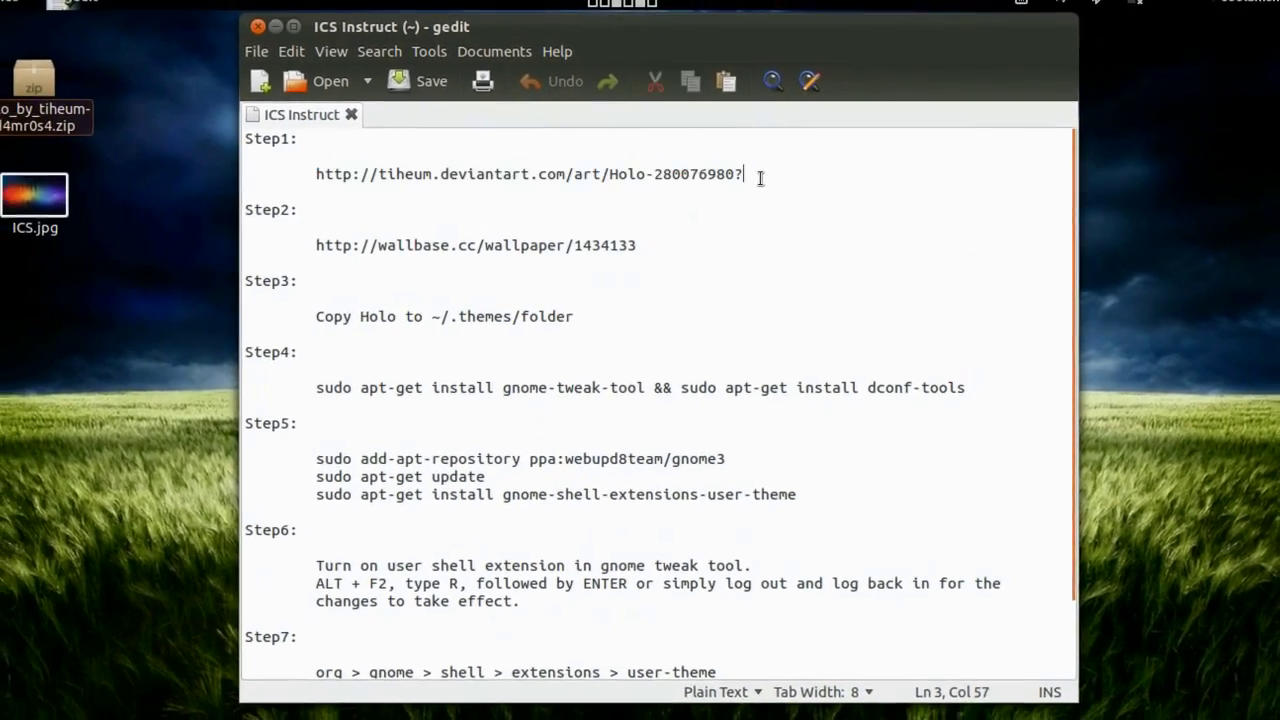
# Switch to Firefox's Holo deviantART page and take the browser out of full screen
pyautogui.moveTo(2, 2)
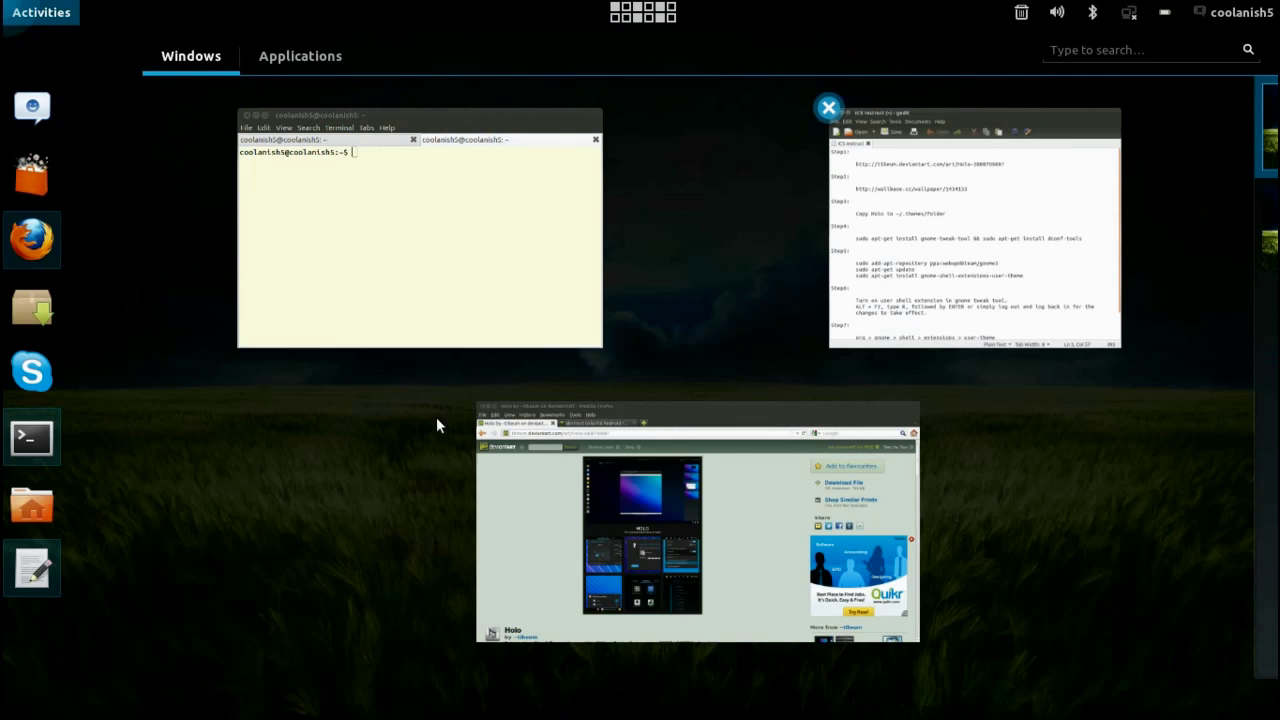
pyautogui.click(580, 505)
pyautogui.scroll(-1, 838, 312)
pyautogui.scroll(1, 838, 312)
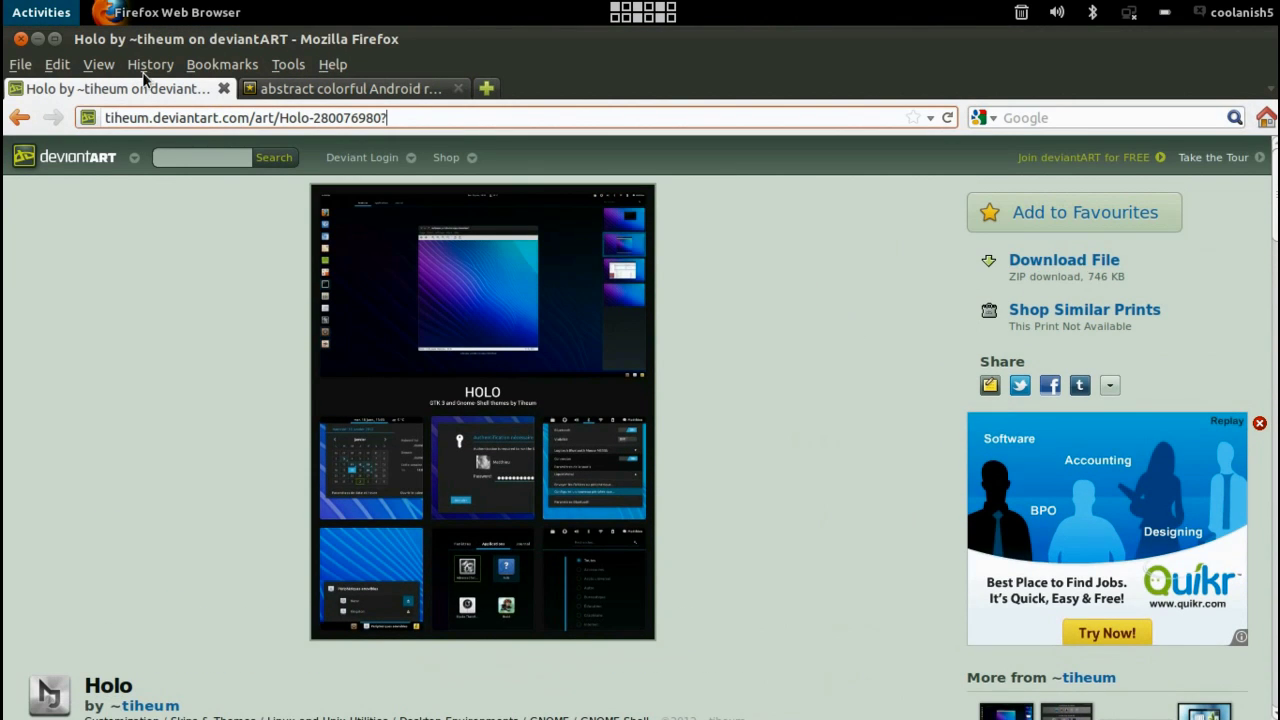
pyautogui.doubleClick(45, 40)
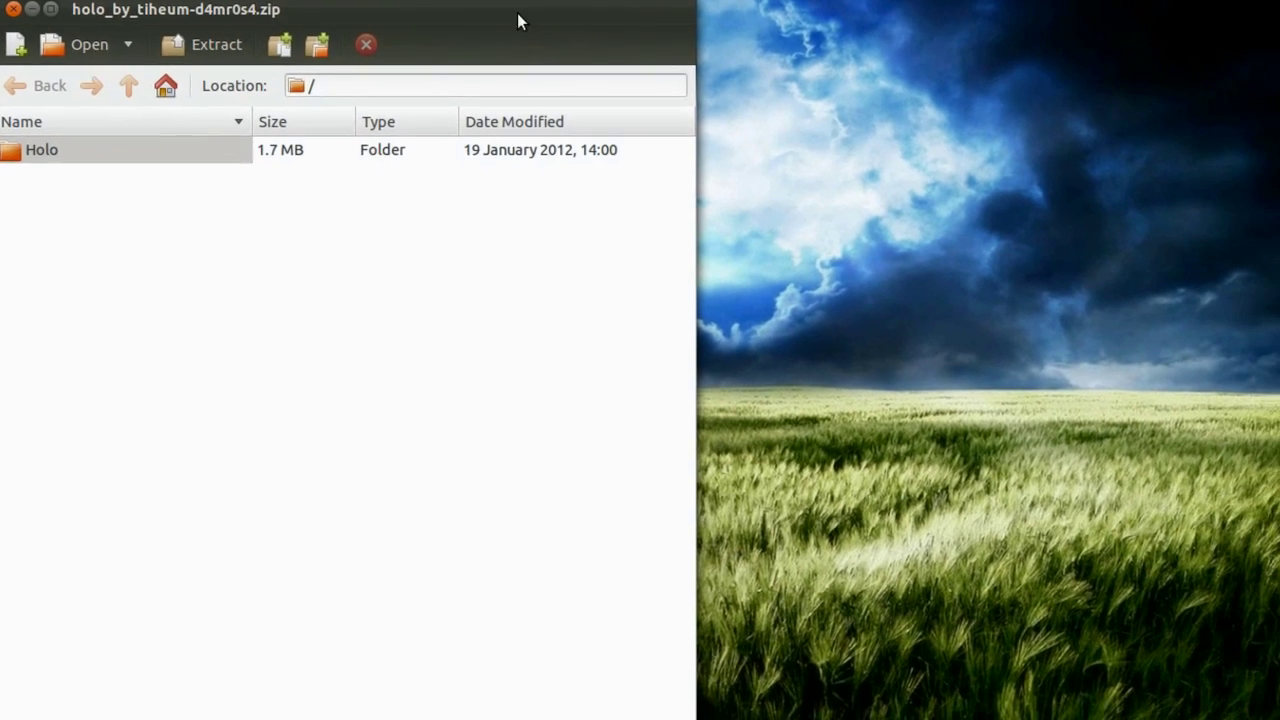
# Extract holo_by_tiheum-d4mr0s4.zip into the Desktop folder and dismiss the completion notice
pyautogui.moveTo(517, 18); pyautogui.dragTo(849, 71)
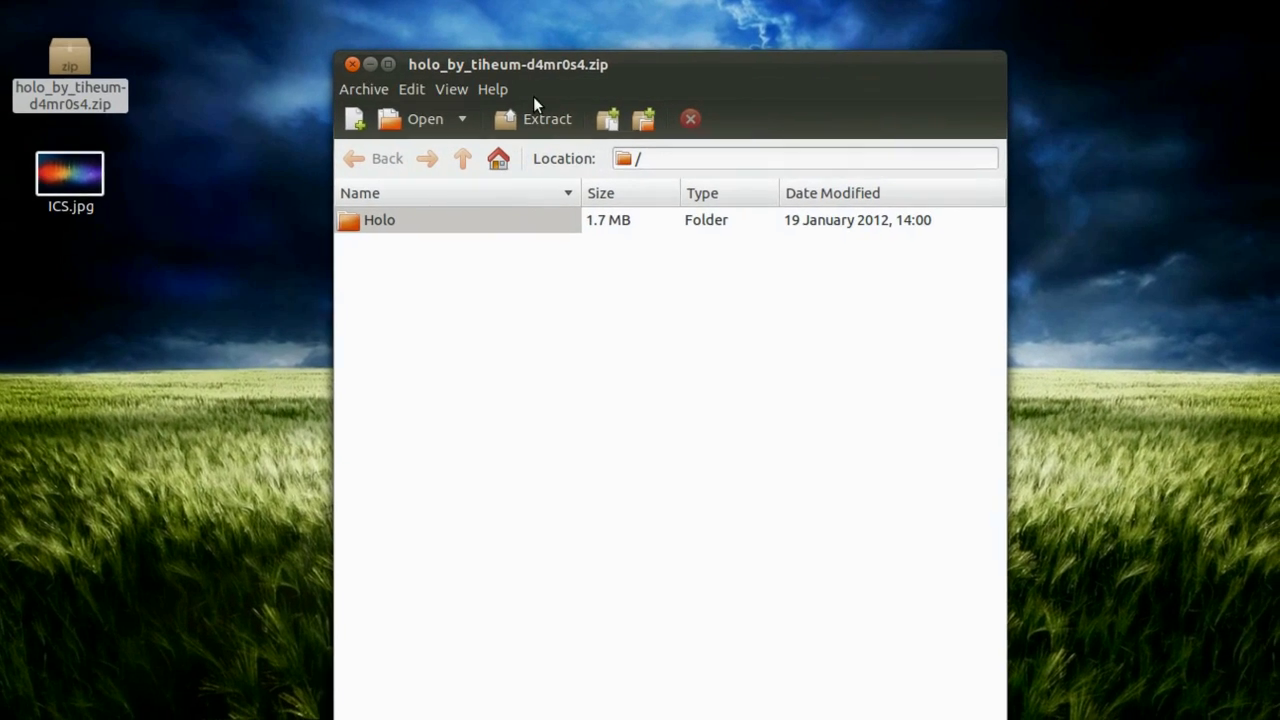
pyautogui.click(532, 118)
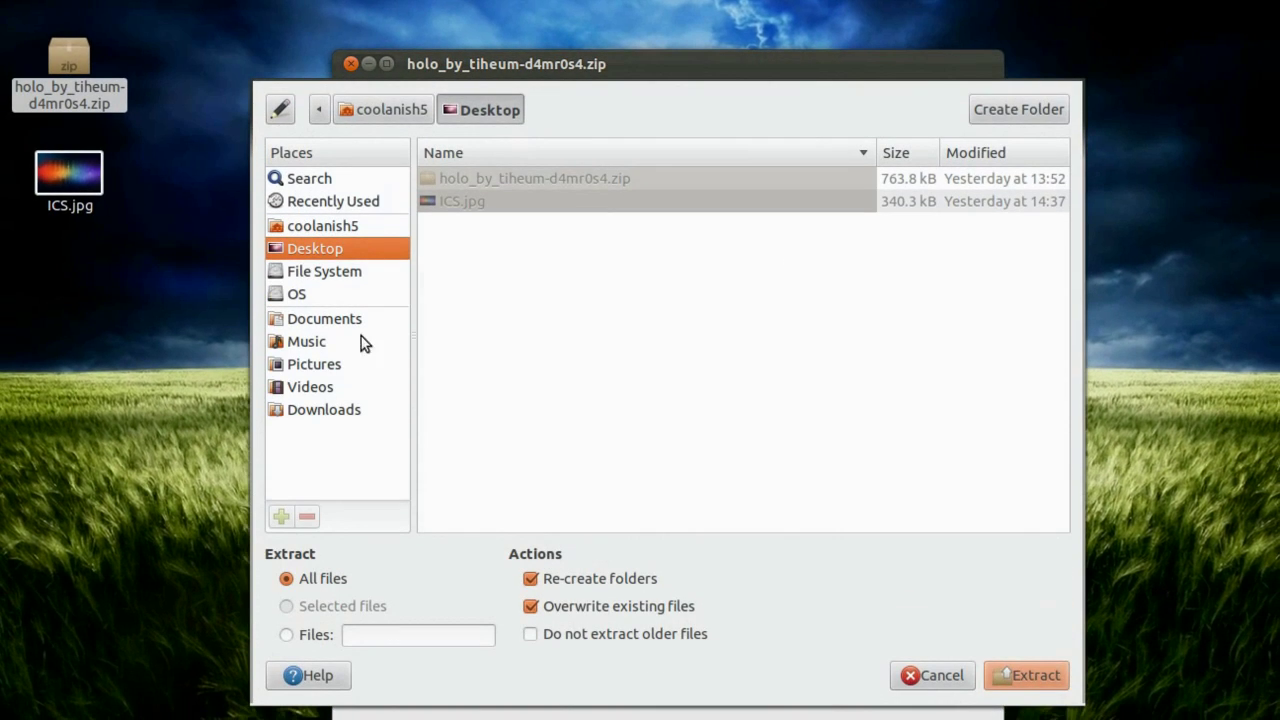
pyautogui.click(1052, 682)
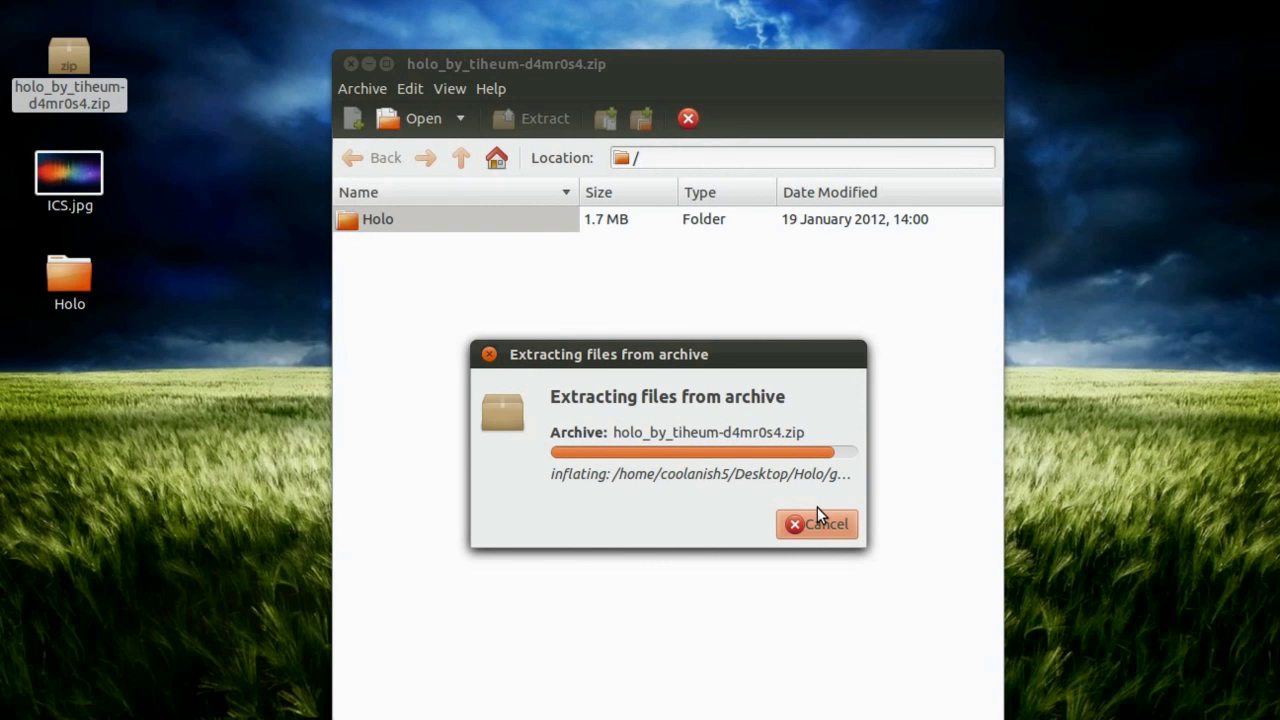
pyautogui.click(807, 512)
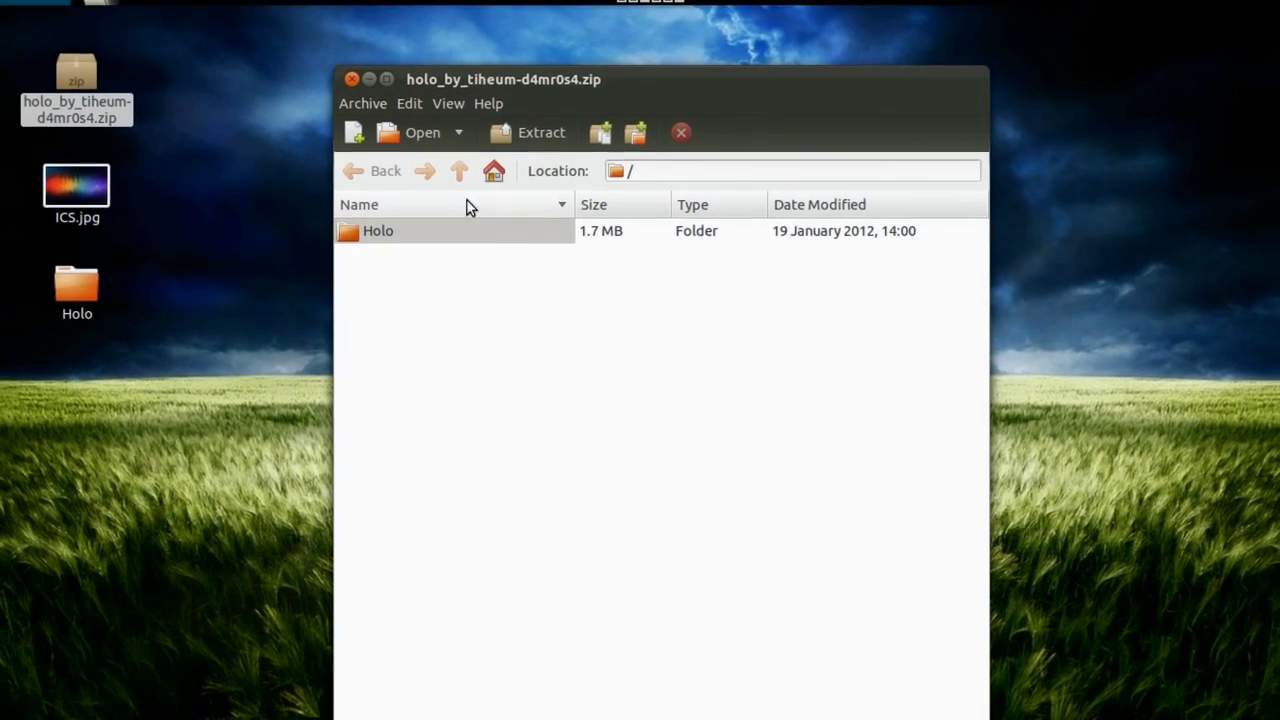
# Close Archive Manager, view the Wallbase wallpaper 1434133 tab in Firefox, then minimize Firefox
pyautogui.click(351, 79)
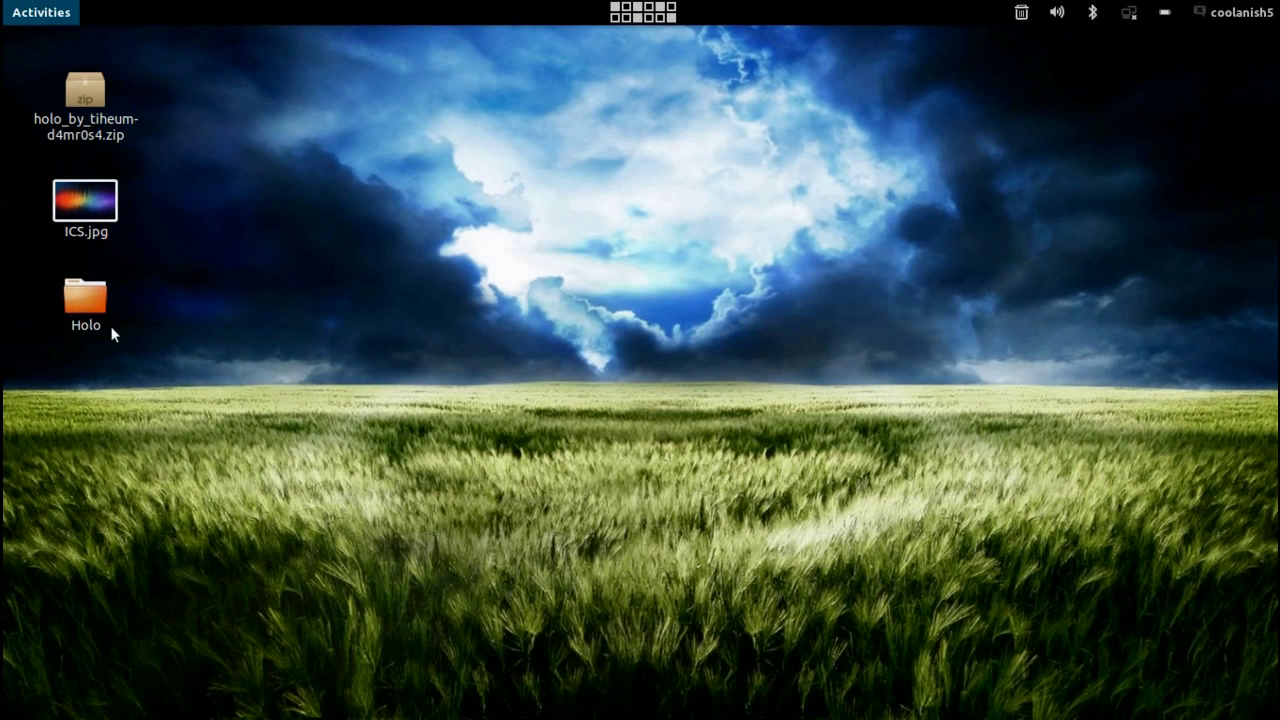
pyautogui.click(253, 304)
pyautogui.click(3, 8)
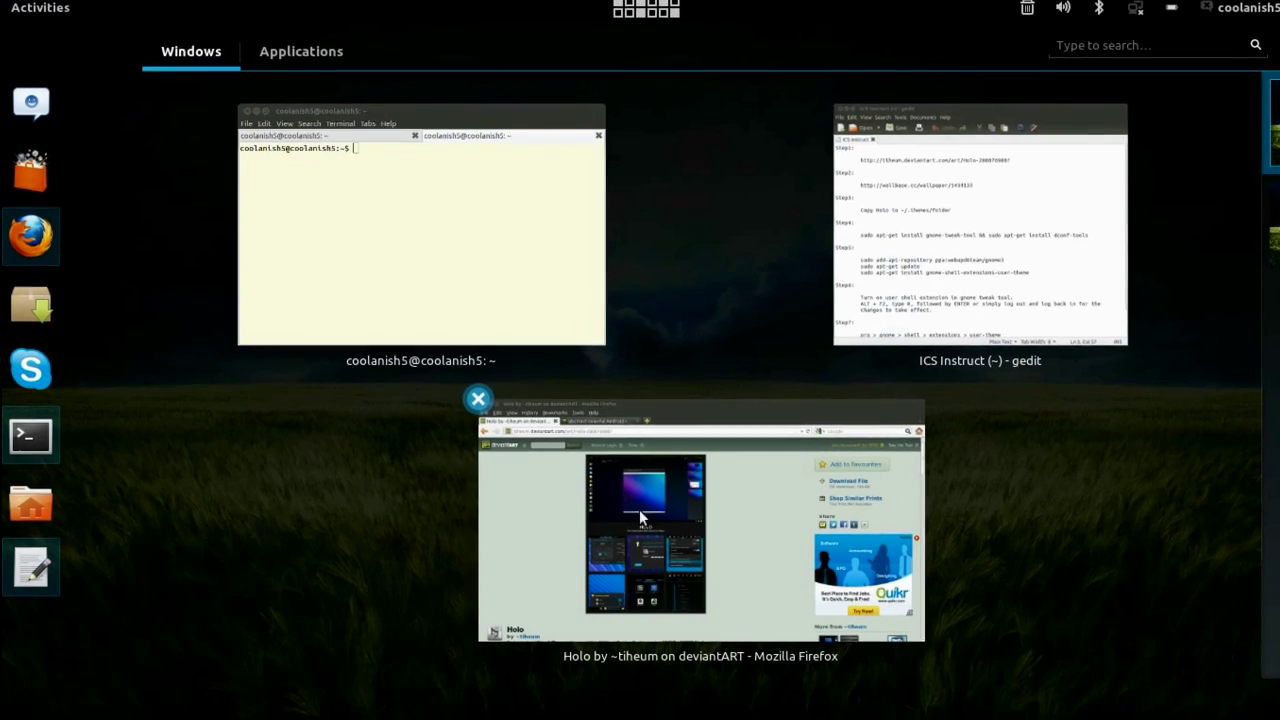
pyautogui.click(639, 509)
pyautogui.click(362, 66)
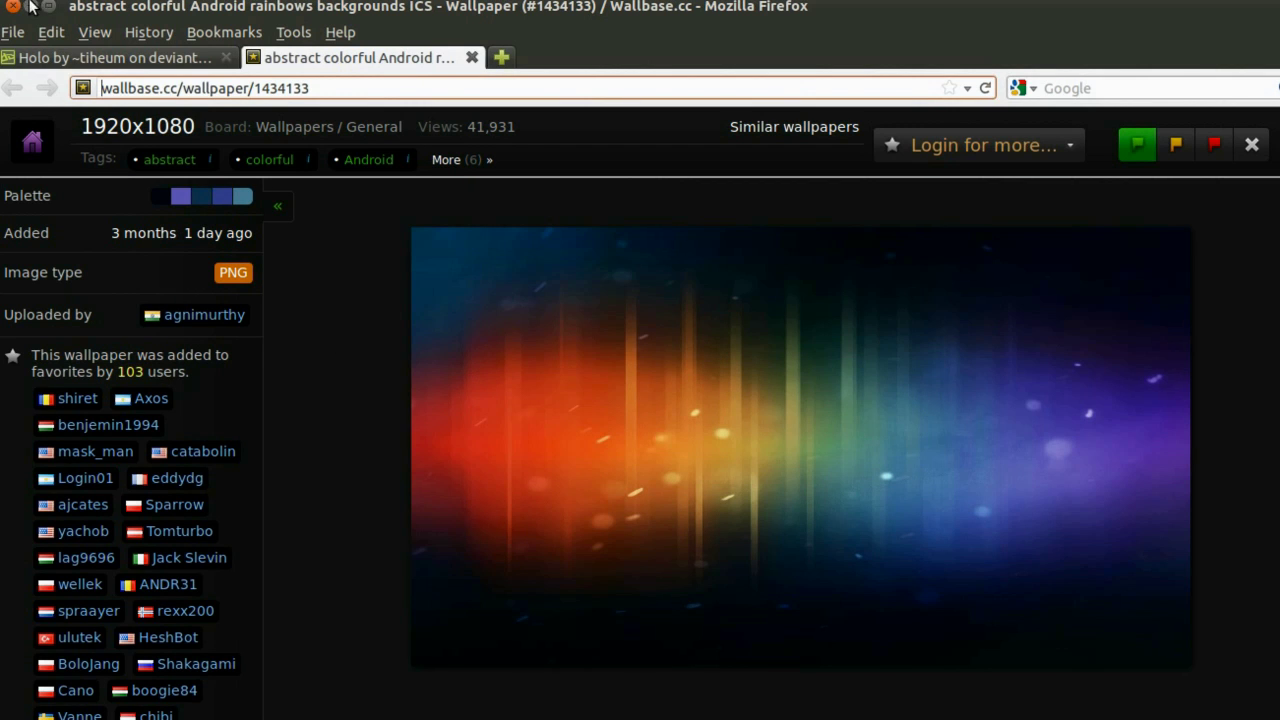
pyautogui.click(30, 6)
# Open ICS.jpg from the desktop in Image Viewer
pyautogui.click(78, 285)
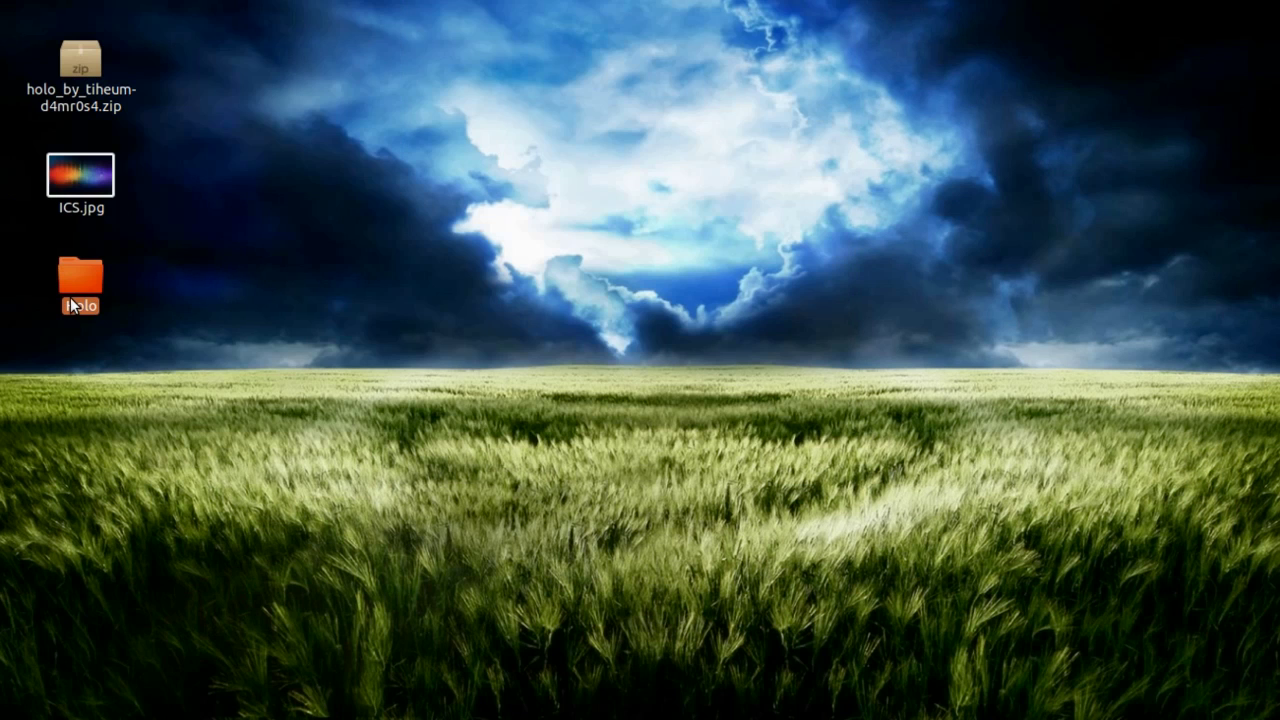
pyautogui.click(87, 177)
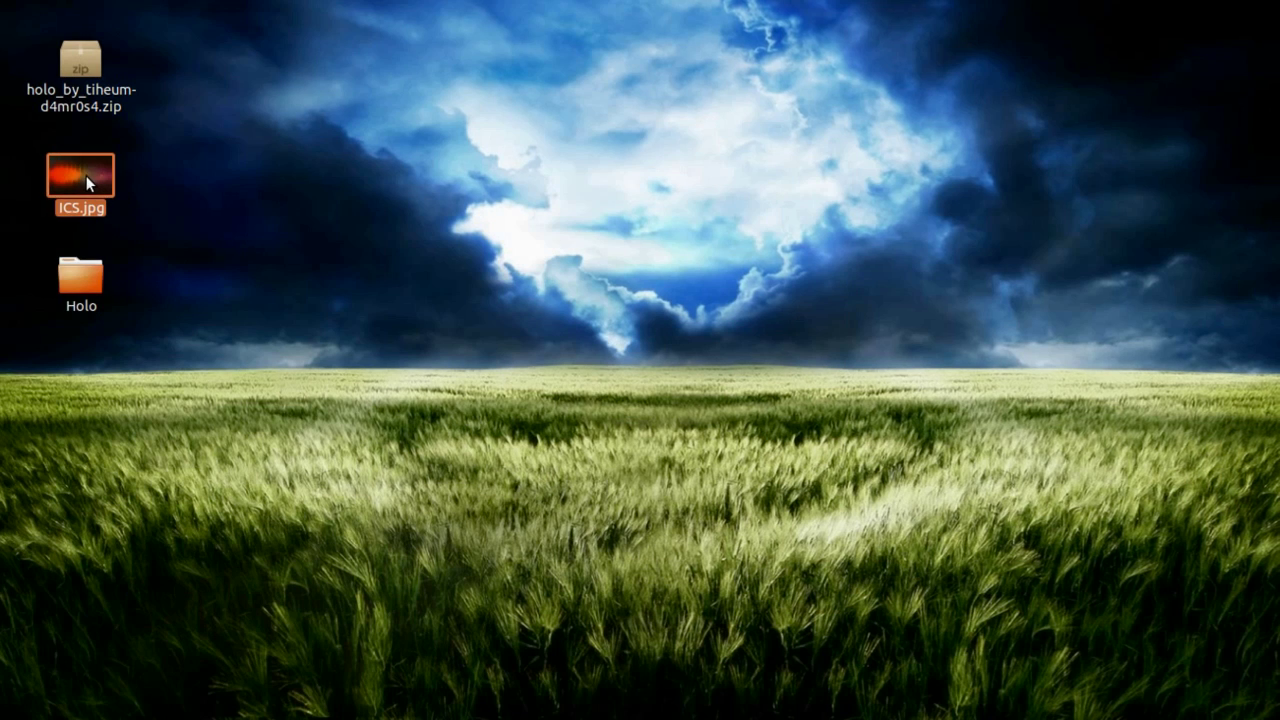
pyautogui.hotkey('ctrl', 'alt', 'Right')
pyautogui.doubleClick(92, 218)
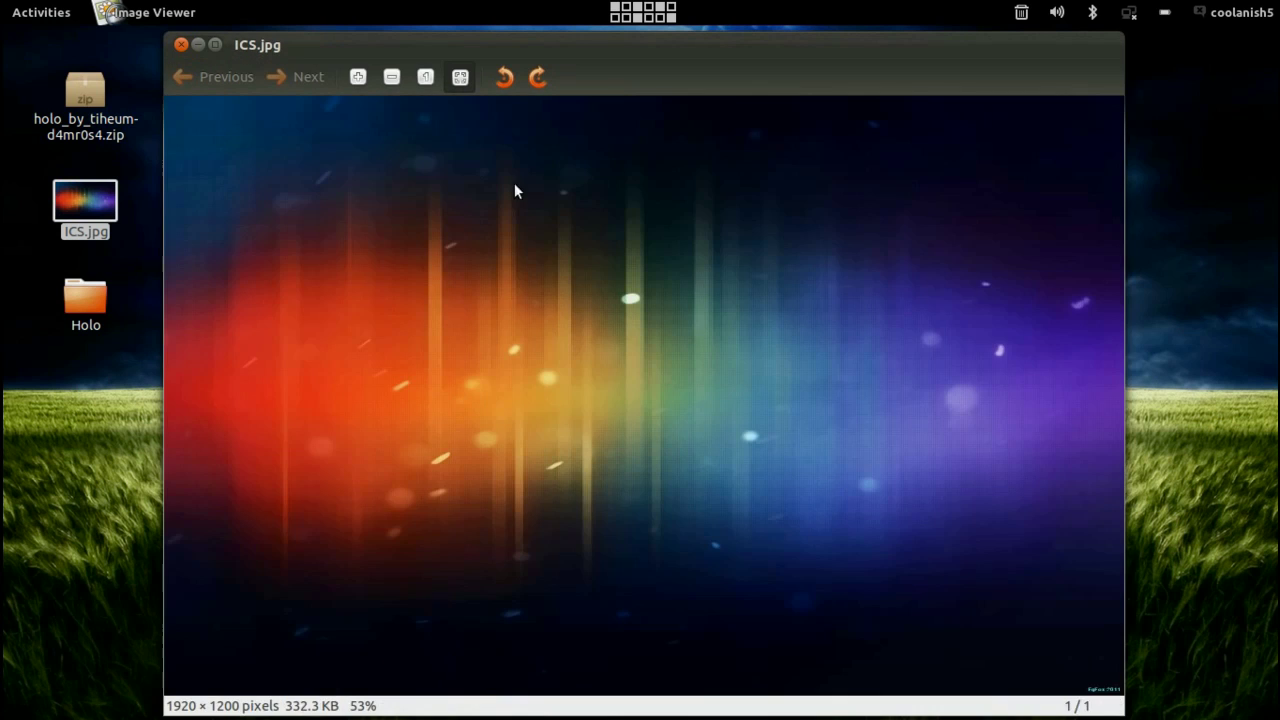
# Set ICS.jpg as the desktop background and close the viewer
pyautogui.moveTo(645, 47); pyautogui.dragTo(810, 65)
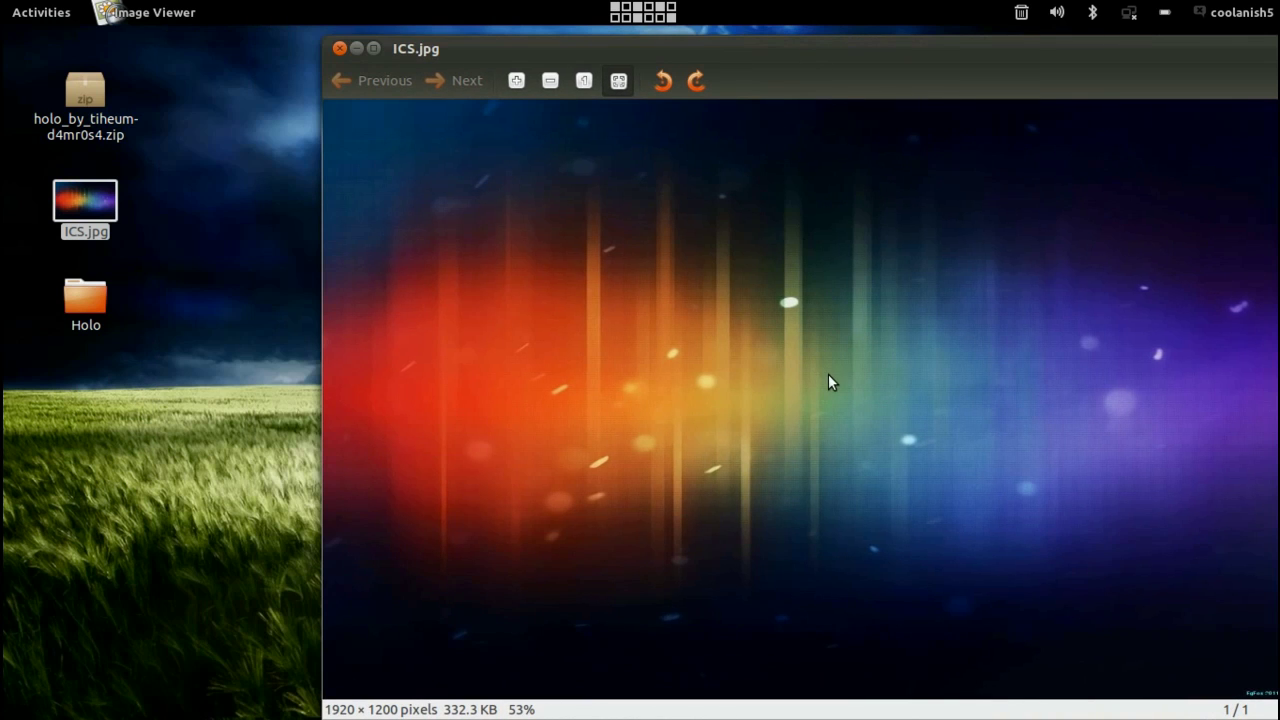
pyautogui.rightClick(840, 412)
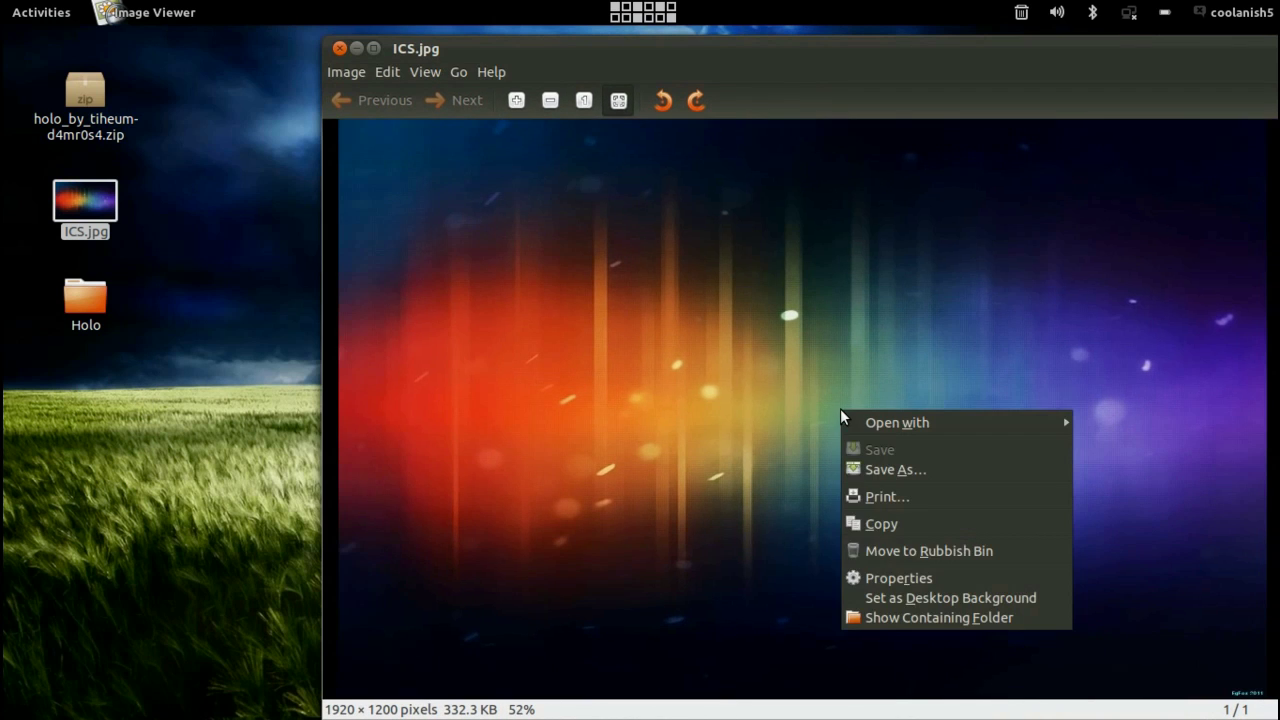
pyautogui.click(928, 598)
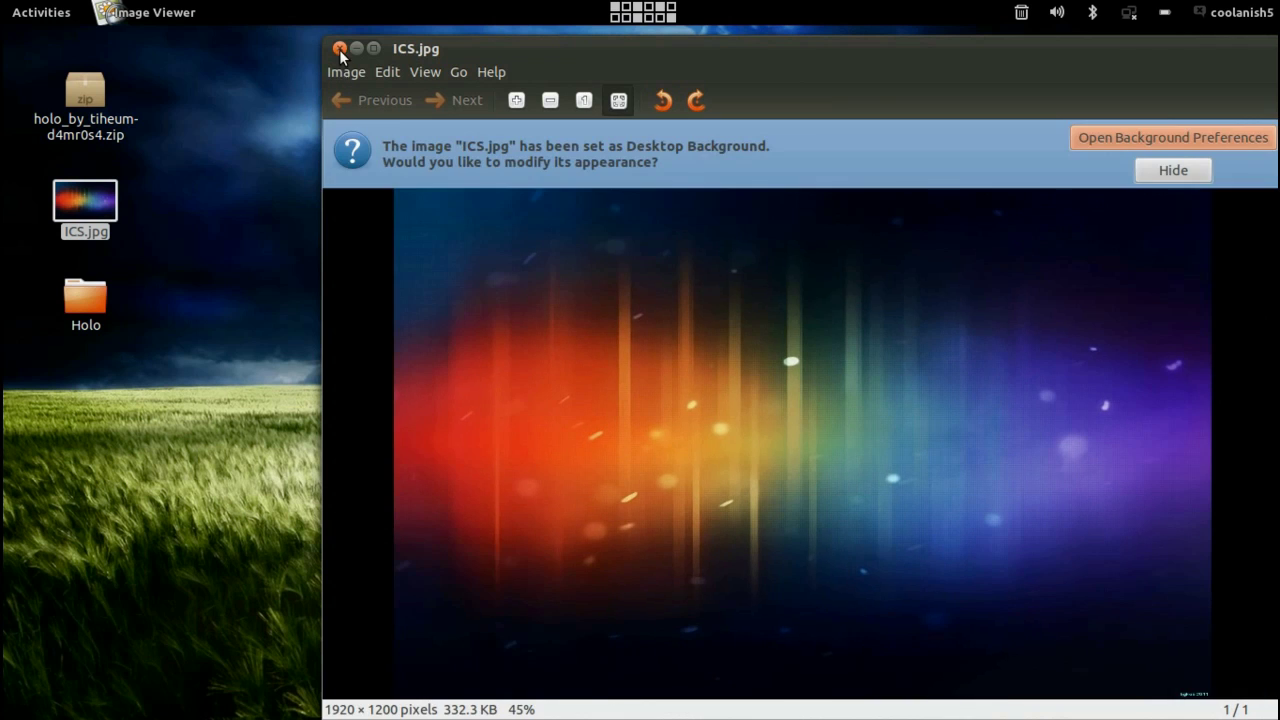
pyautogui.click(340, 49)
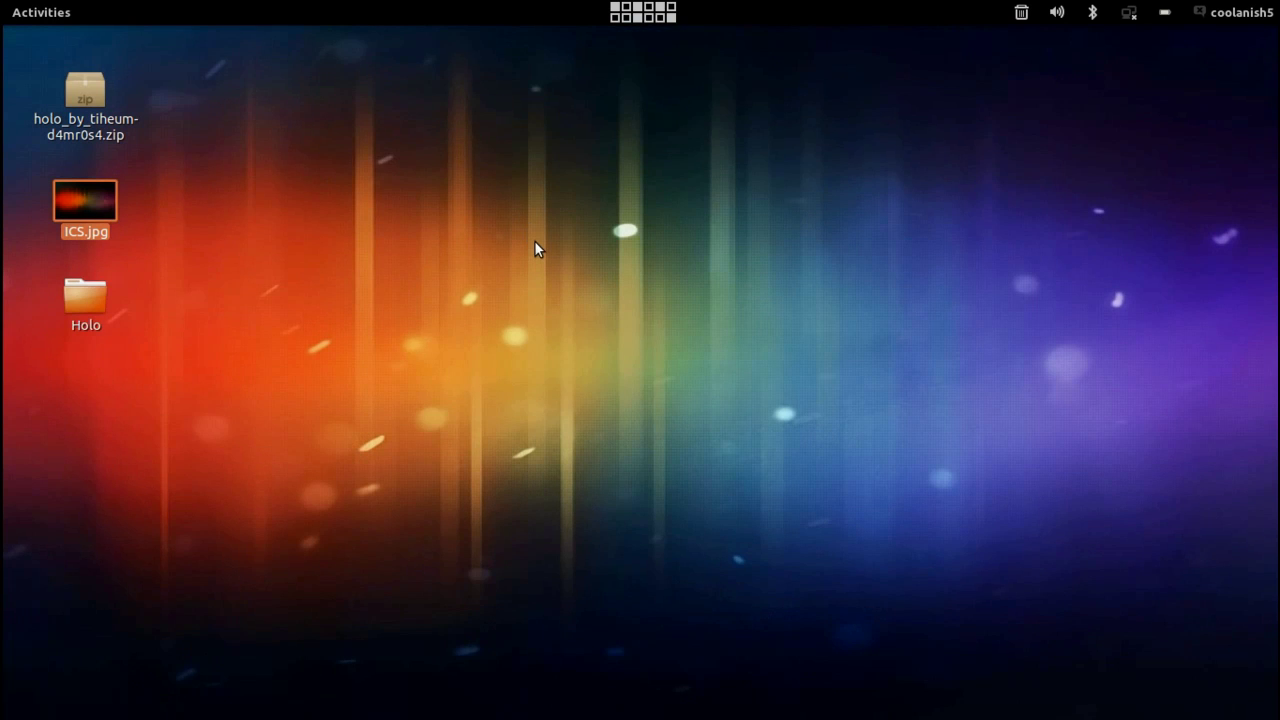
# Bring up the gedit notes and select .themes in the Step3 ~/.themes/ path
pyautogui.click(100, 315)
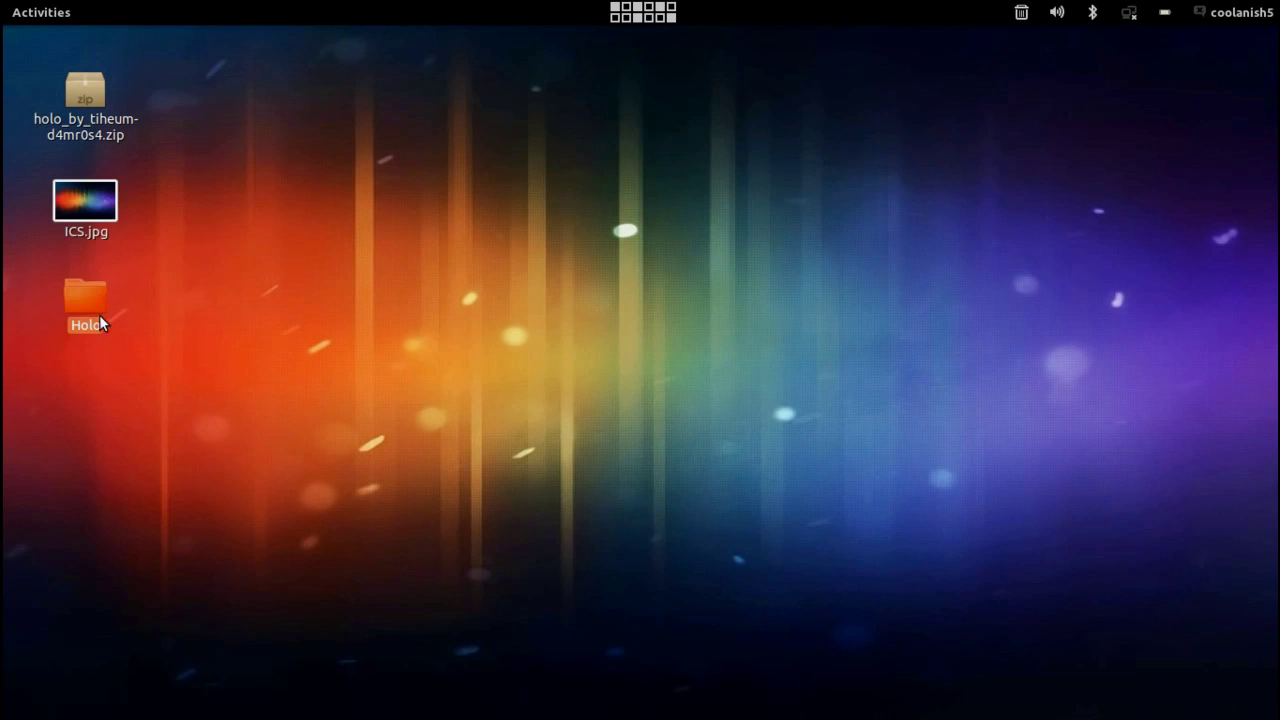
pyautogui.click(390, 285)
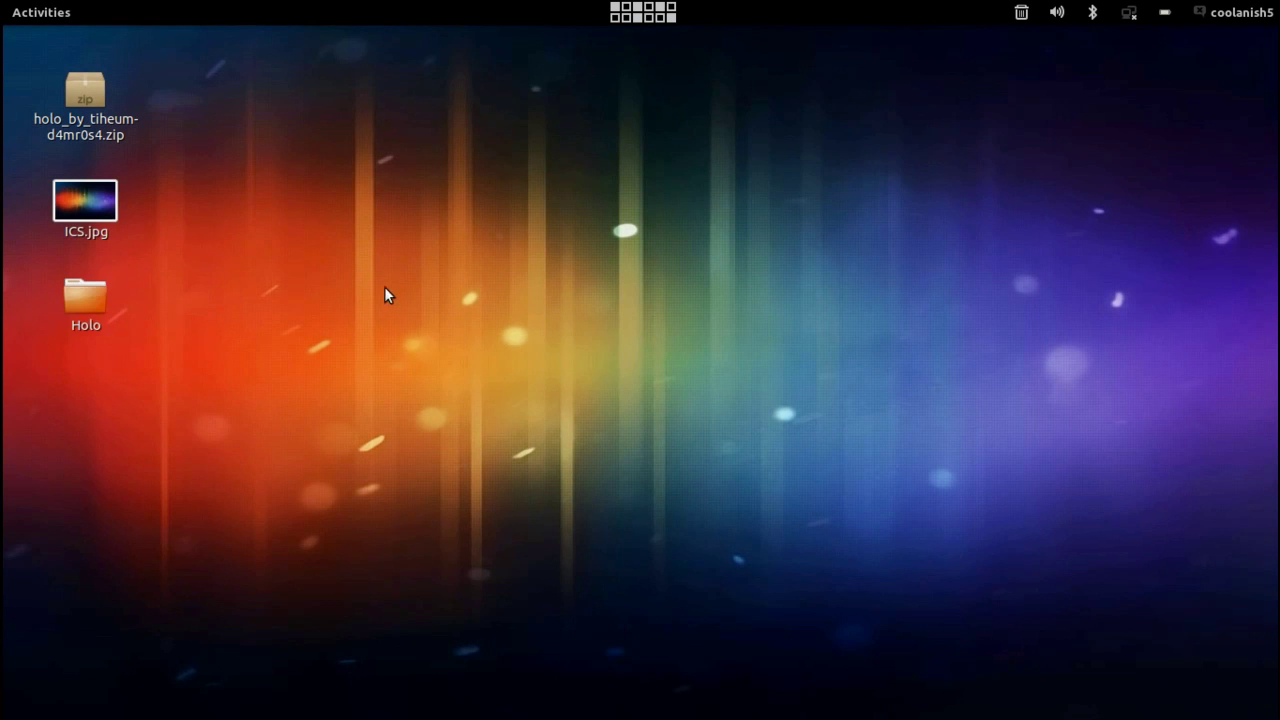
pyautogui.click(314, 303)
pyautogui.moveTo(17, 20)
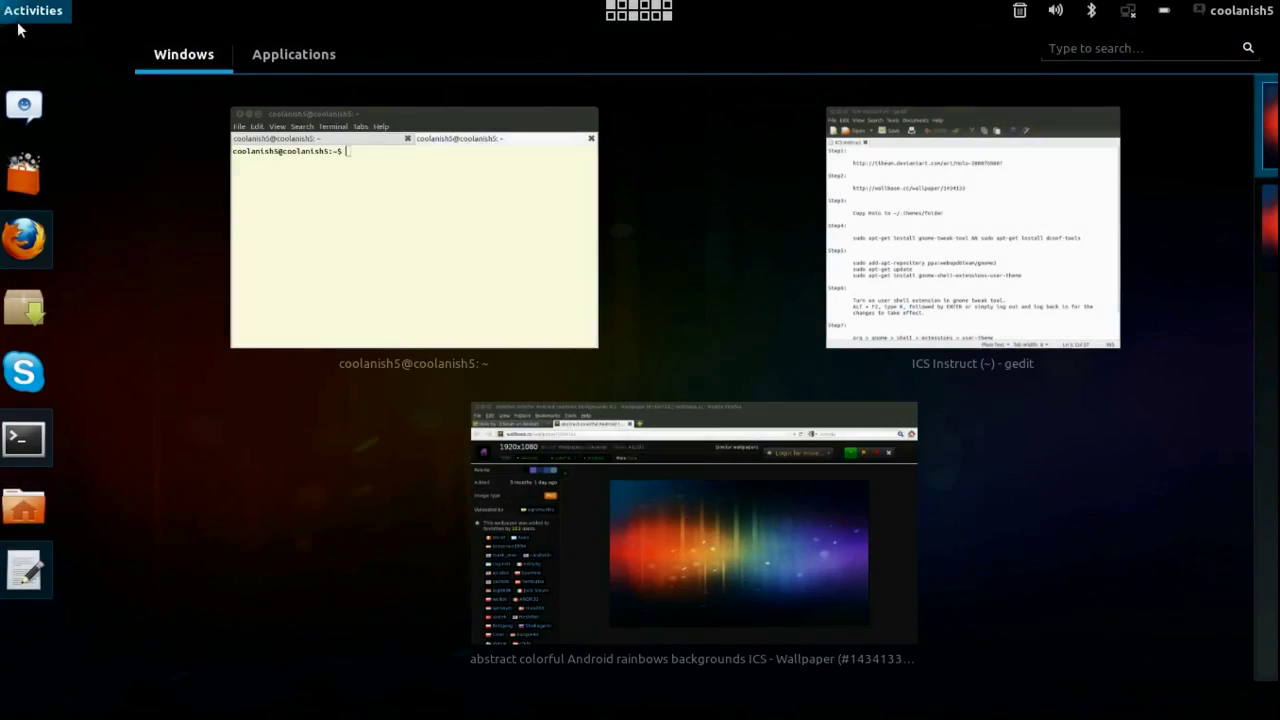
pyautogui.click(845, 285)
pyautogui.moveTo(476, 286); pyautogui.dragTo(700, 287)
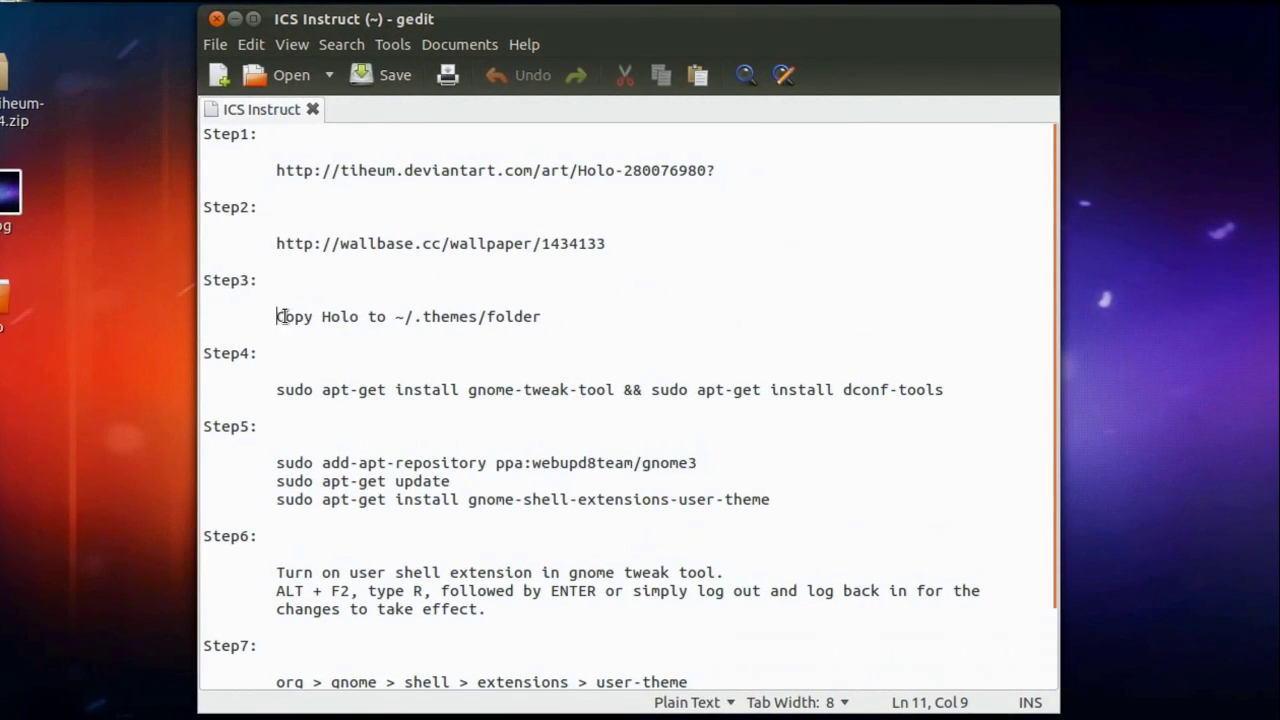
pyautogui.click(419, 330)
pyautogui.click(407, 318)
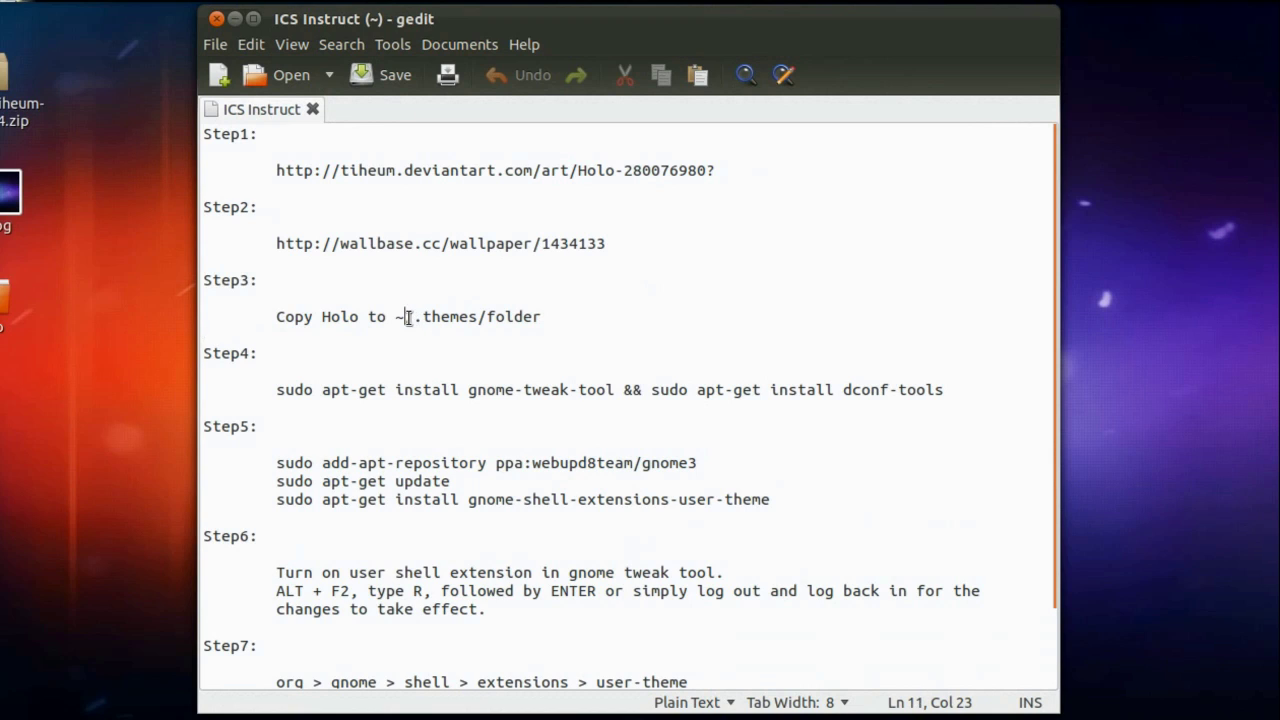
pyautogui.moveTo(413, 318); pyautogui.dragTo(484, 318)
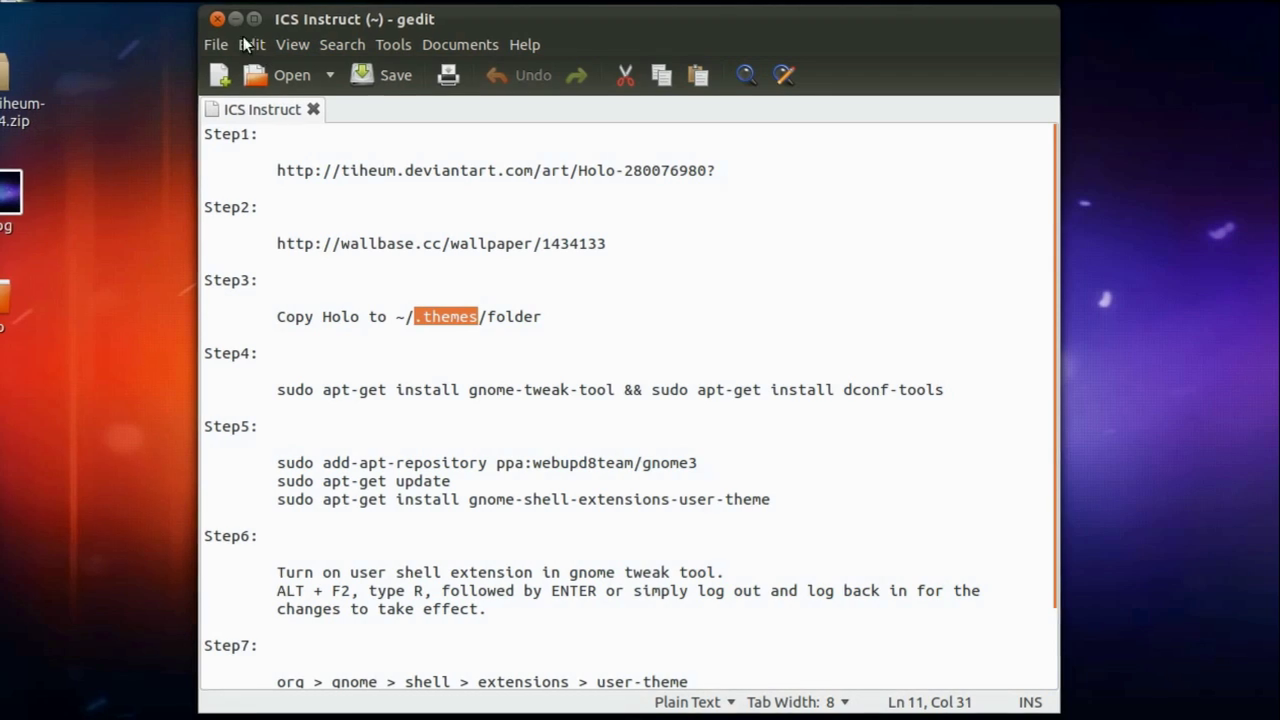
# Minimise gedit and copy the Holo folder from the desktop
pyautogui.click(270, 29)
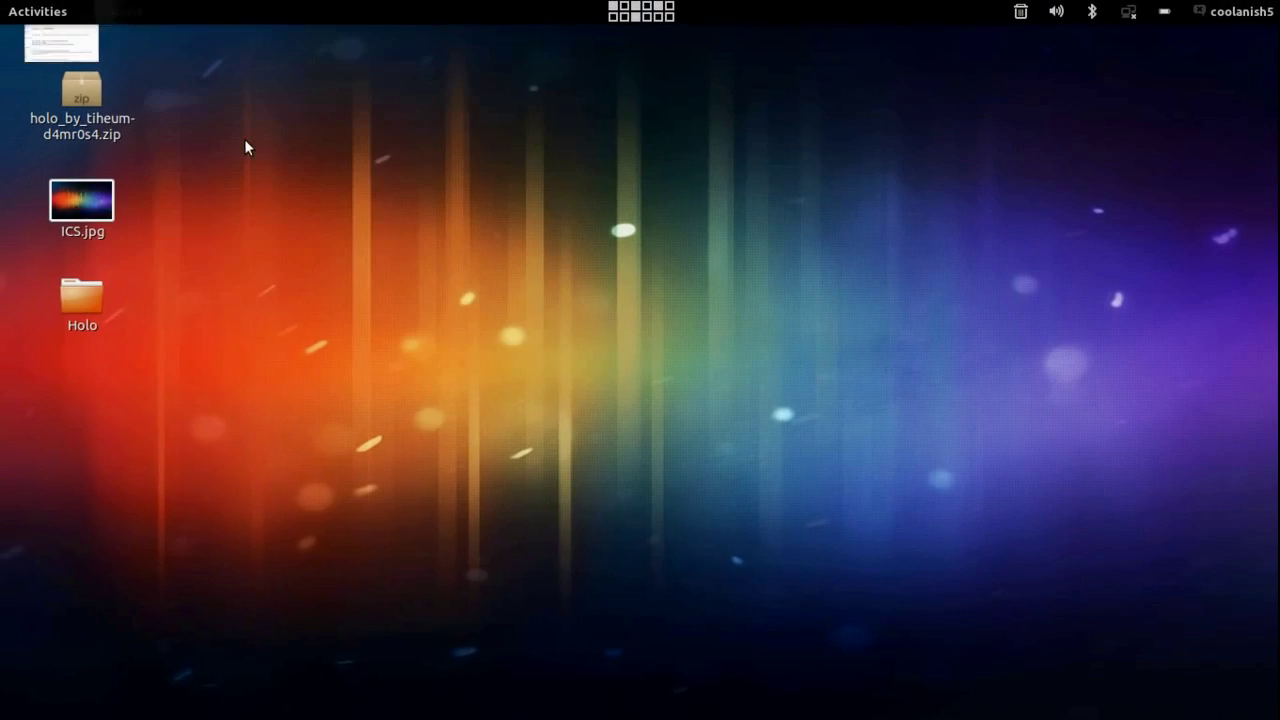
pyautogui.rightClick(34, 303)
pyautogui.click(121, 421)
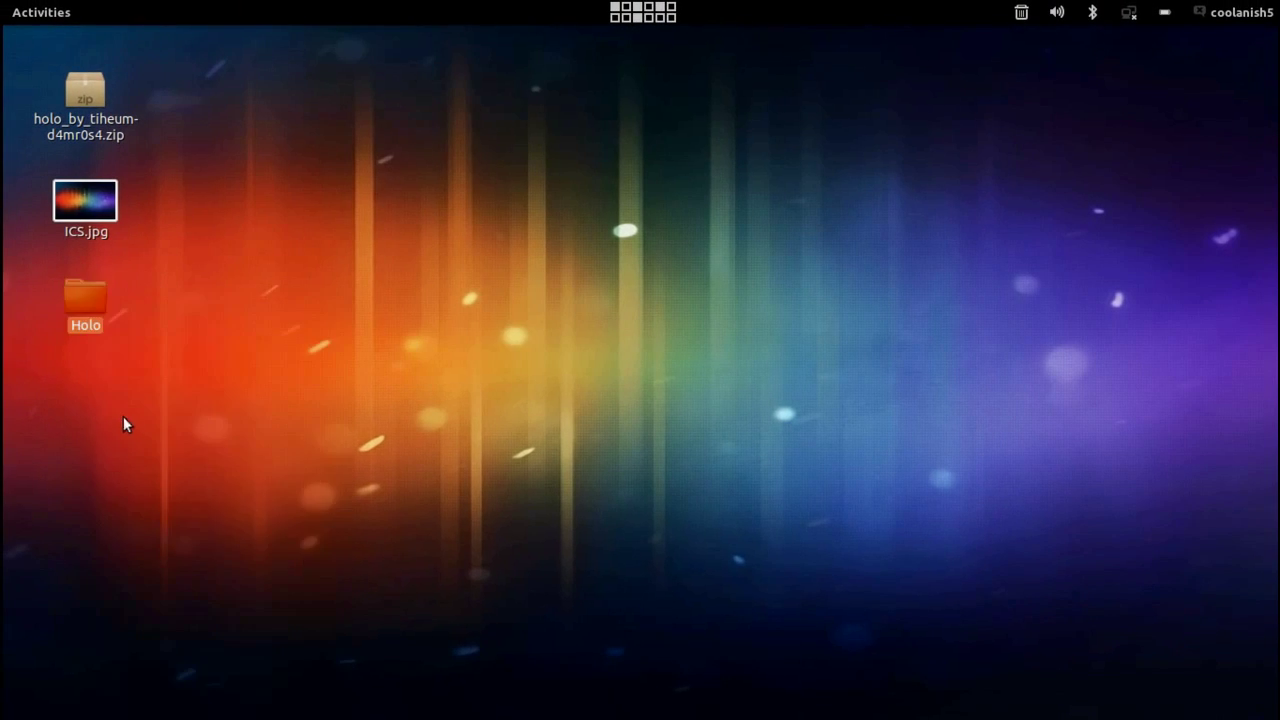
pyautogui.press('super')
# In Files, browse via File System to the user's home folder and show hidden folders
pyautogui.click(31, 505)
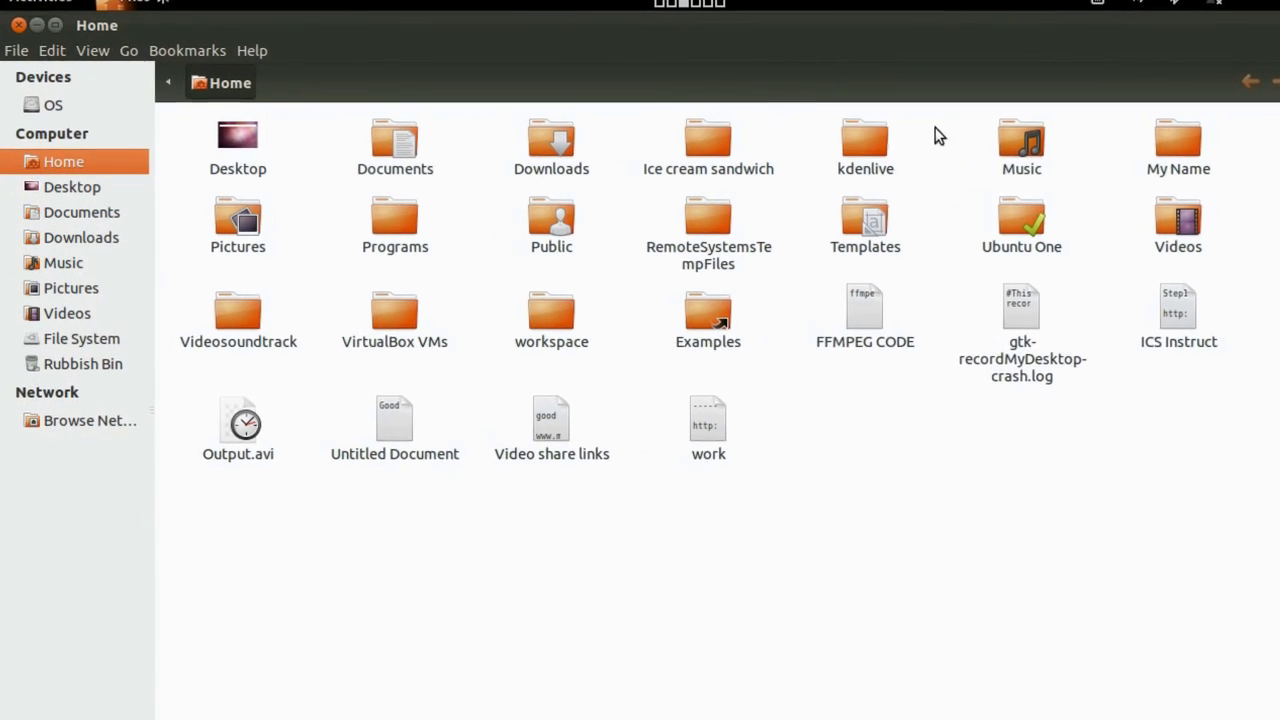
pyautogui.click(80, 342)
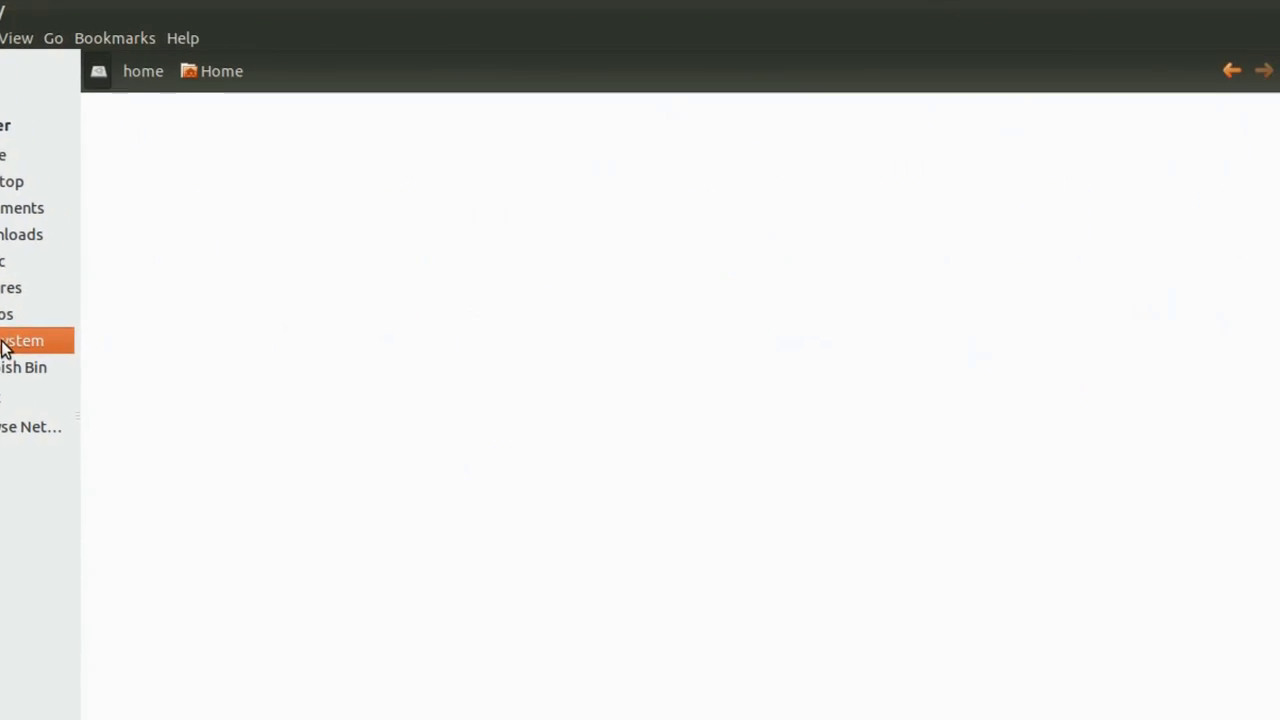
pyautogui.doubleClick(907, 132)
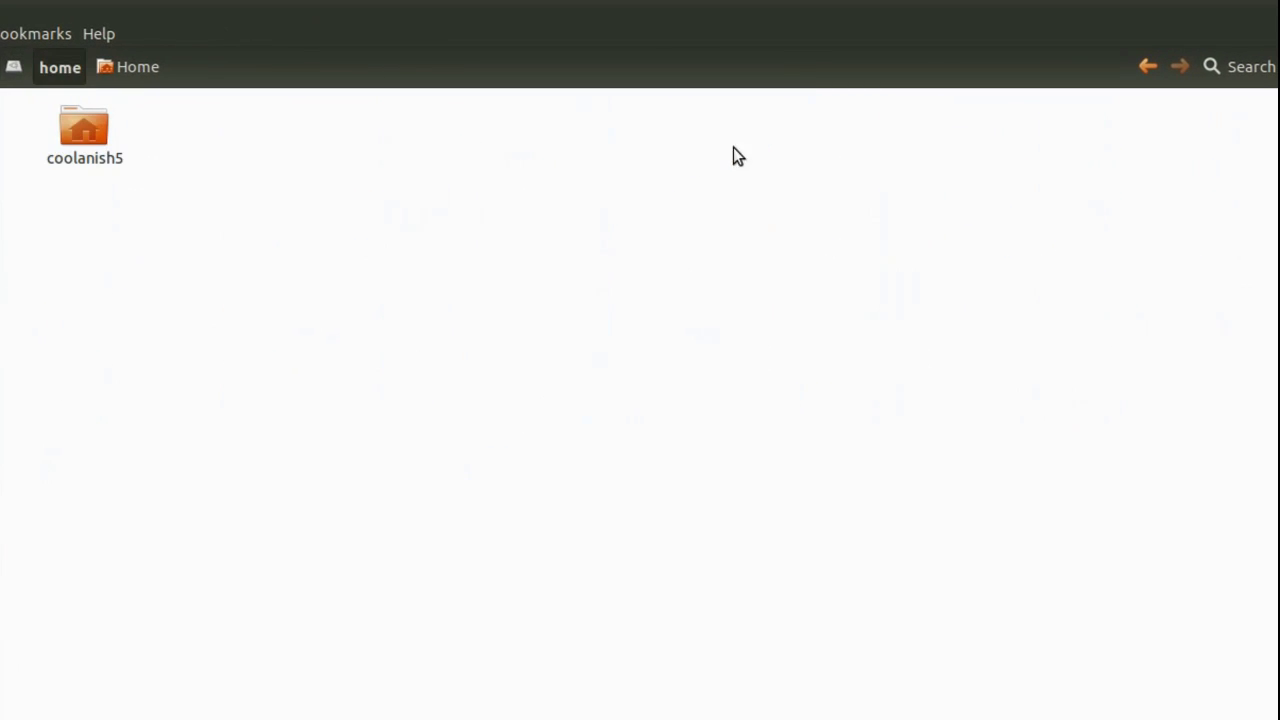
pyautogui.doubleClick(99, 137)
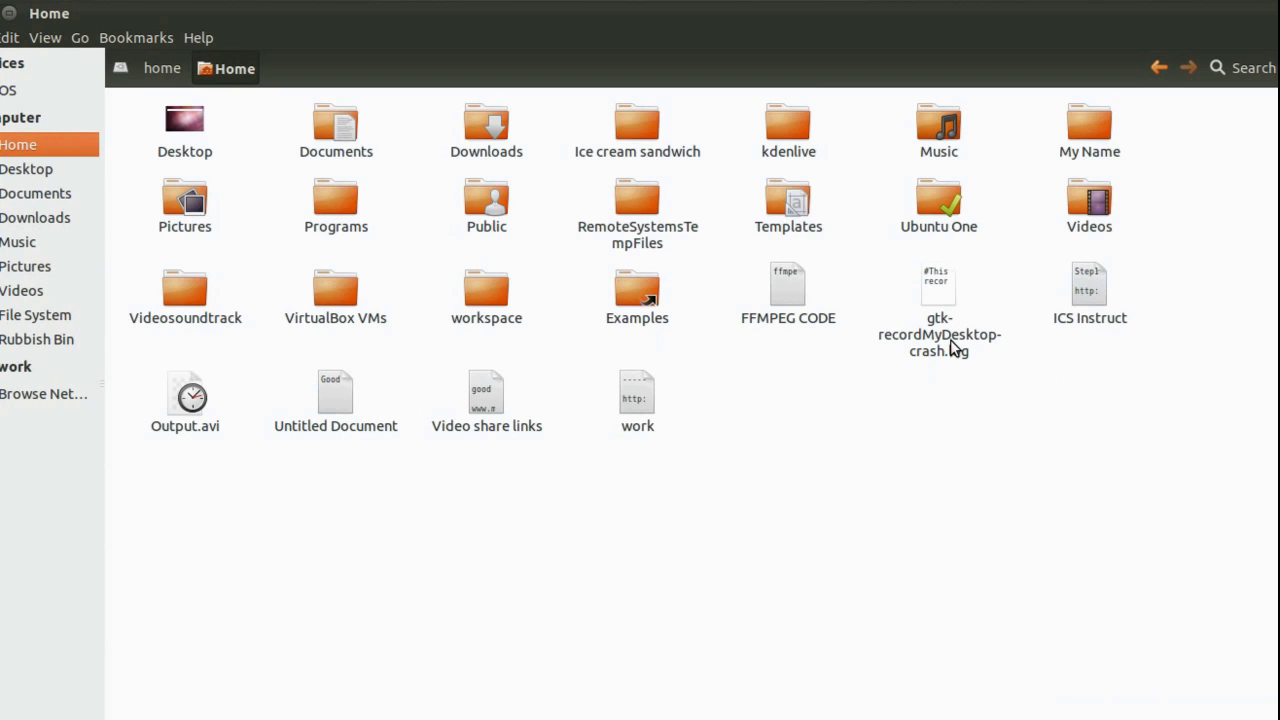
pyautogui.hotkey('ctrl', 'h')
pyautogui.scroll(-5, 1014, 416)
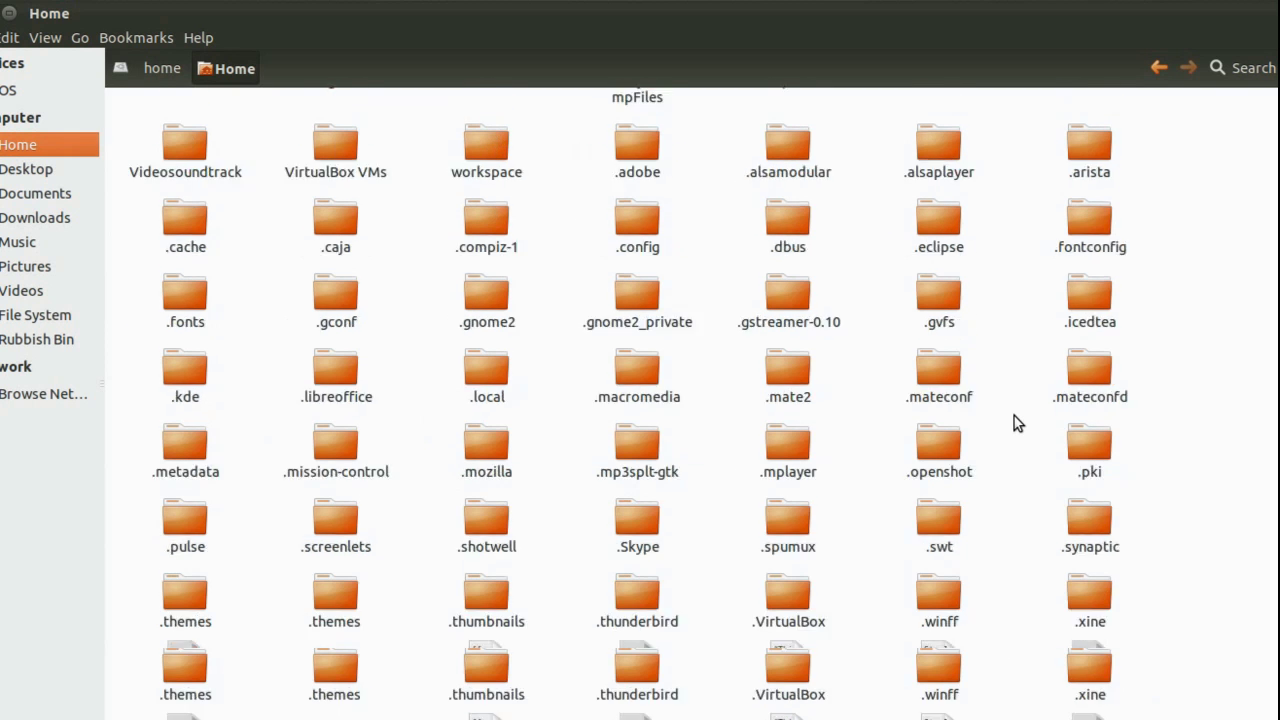
pyautogui.scroll(4, 954, 368)
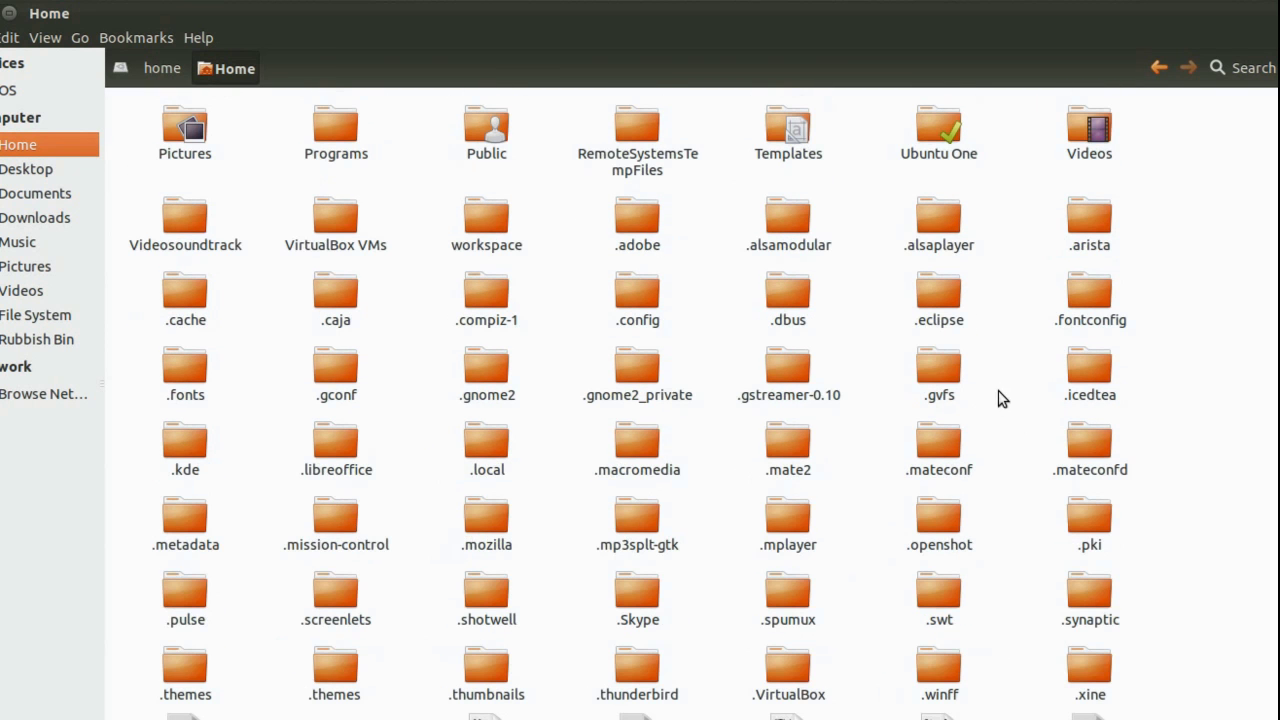
pyautogui.scroll(-3, 1002, 467)
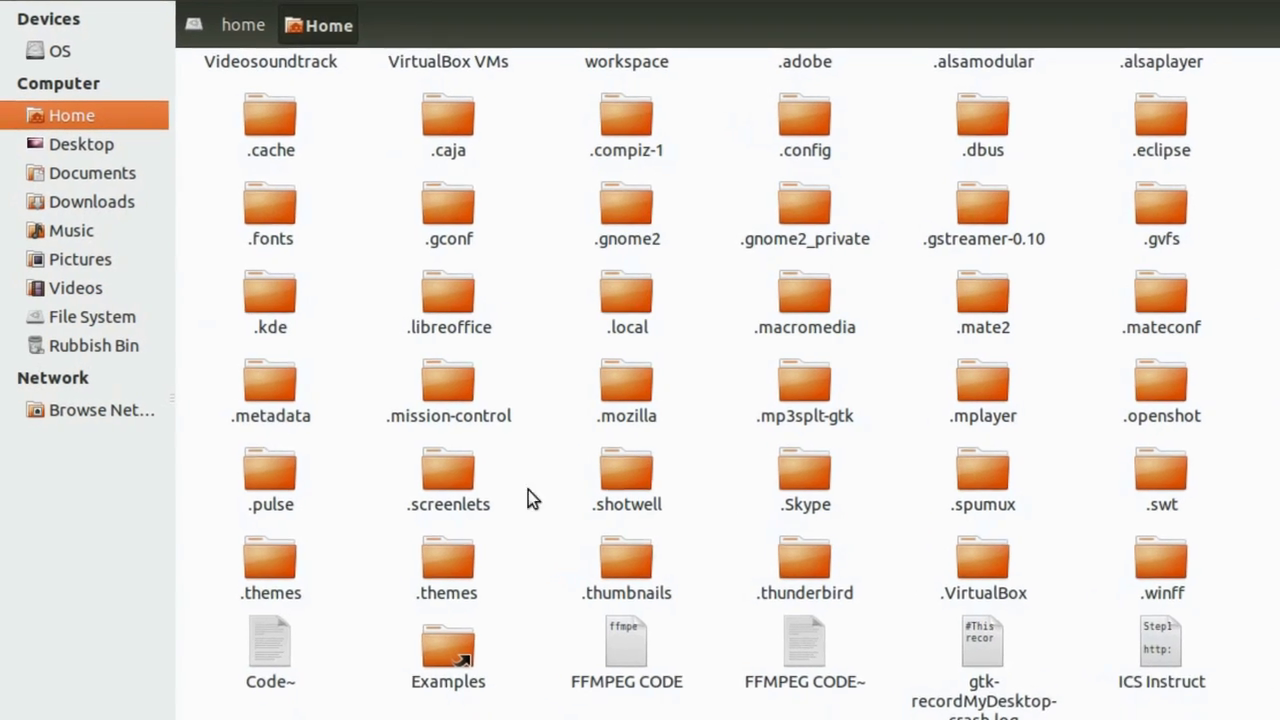
# Open the hidden .themes folder, checking the Paste option there in a restored window
pyautogui.click(274, 583)
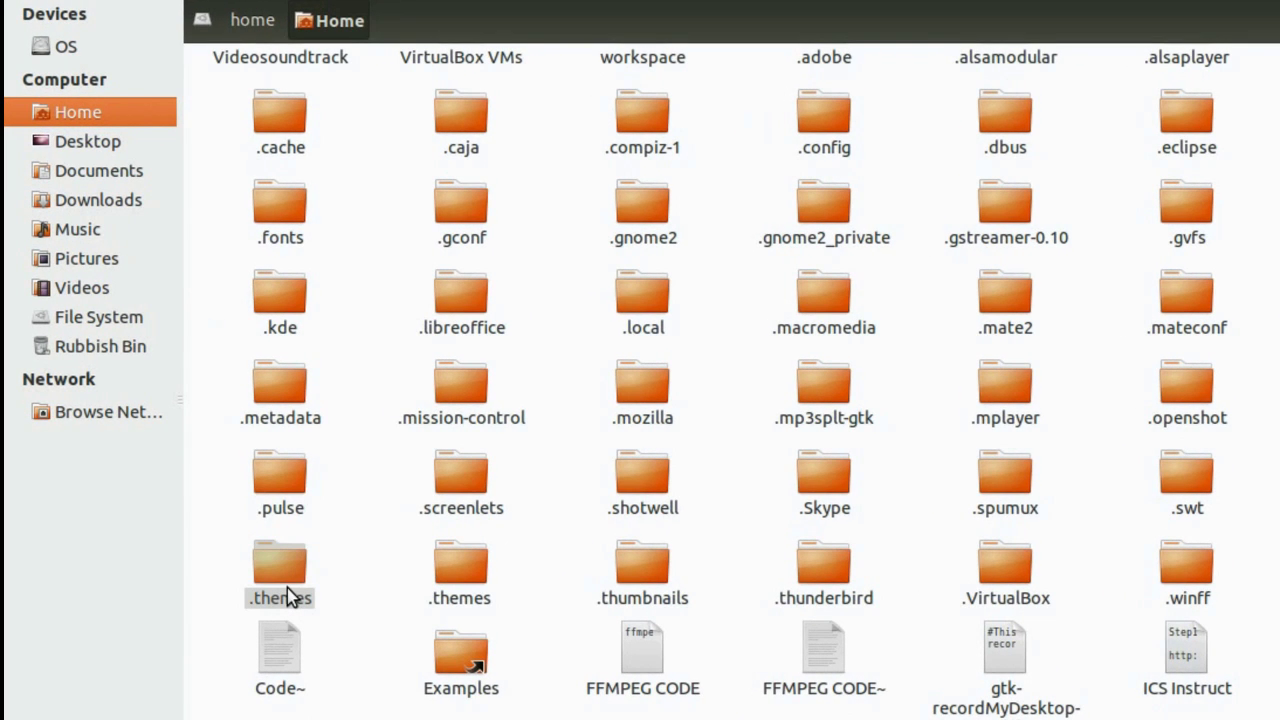
pyautogui.click(351, 577)
pyautogui.rightClick(350, 573)
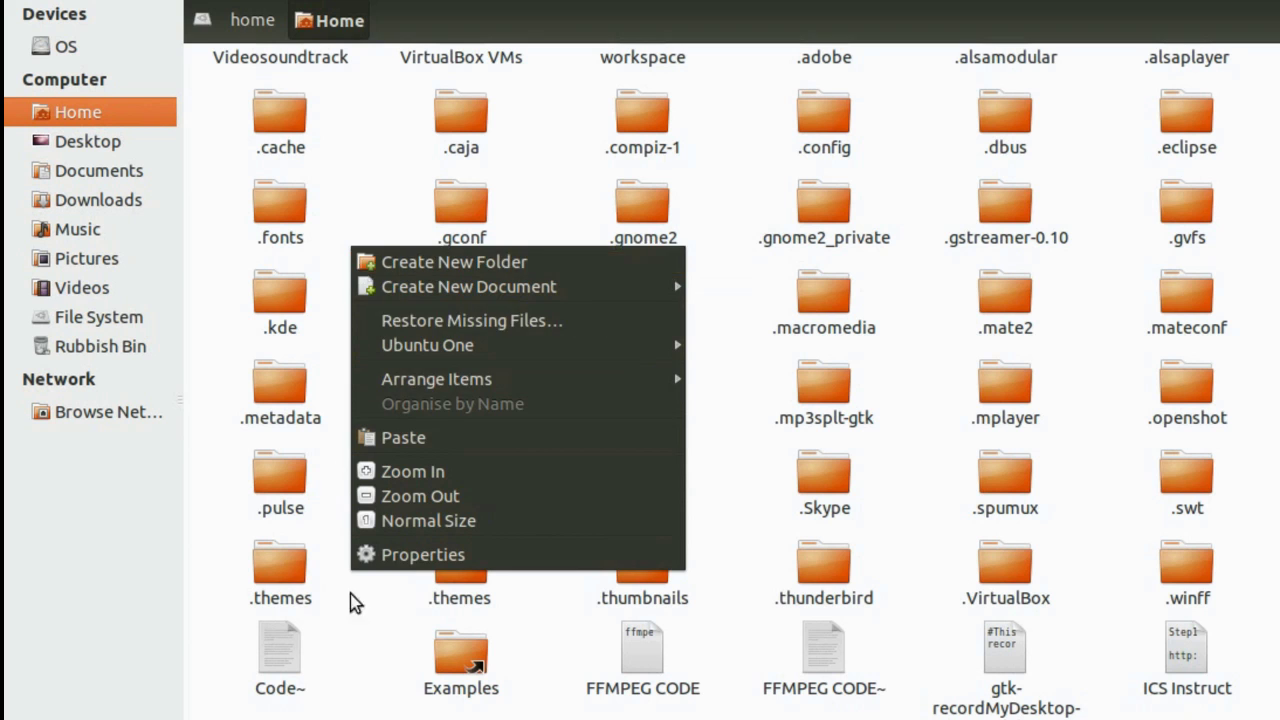
pyautogui.click(355, 620)
pyautogui.click(284, 600)
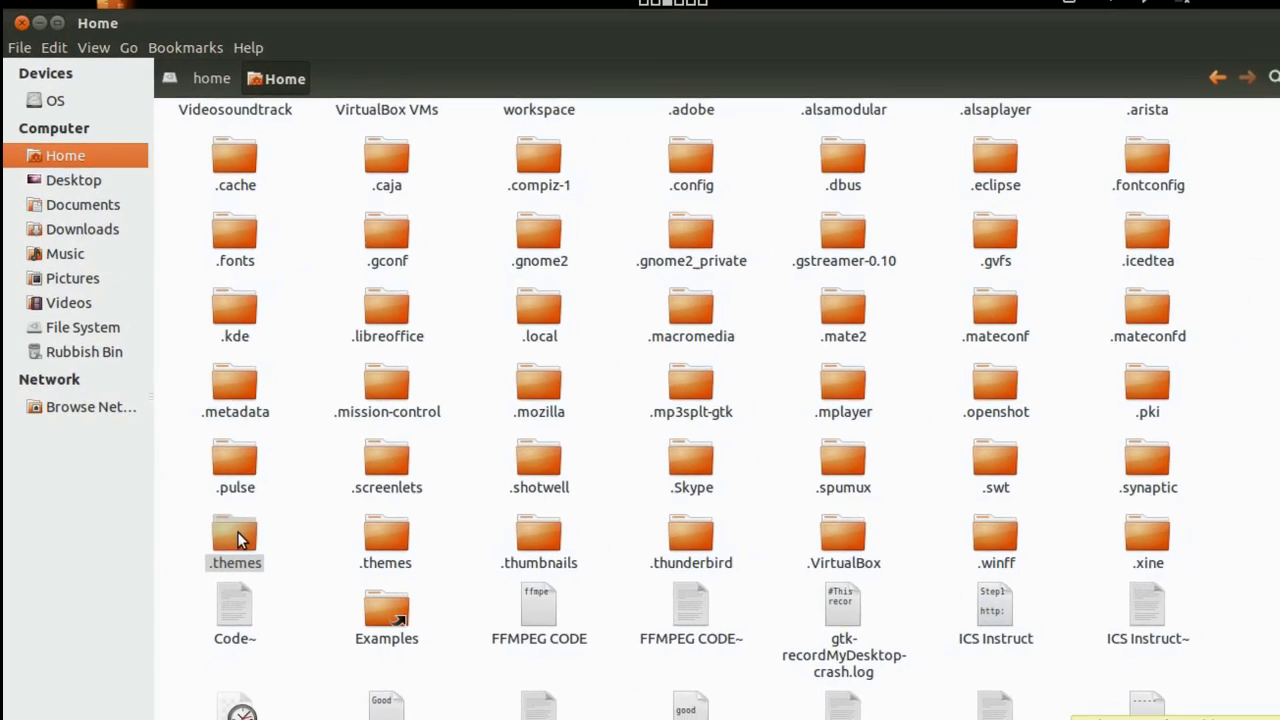
pyautogui.doubleClick(238, 538)
pyautogui.rightClick(408, 216)
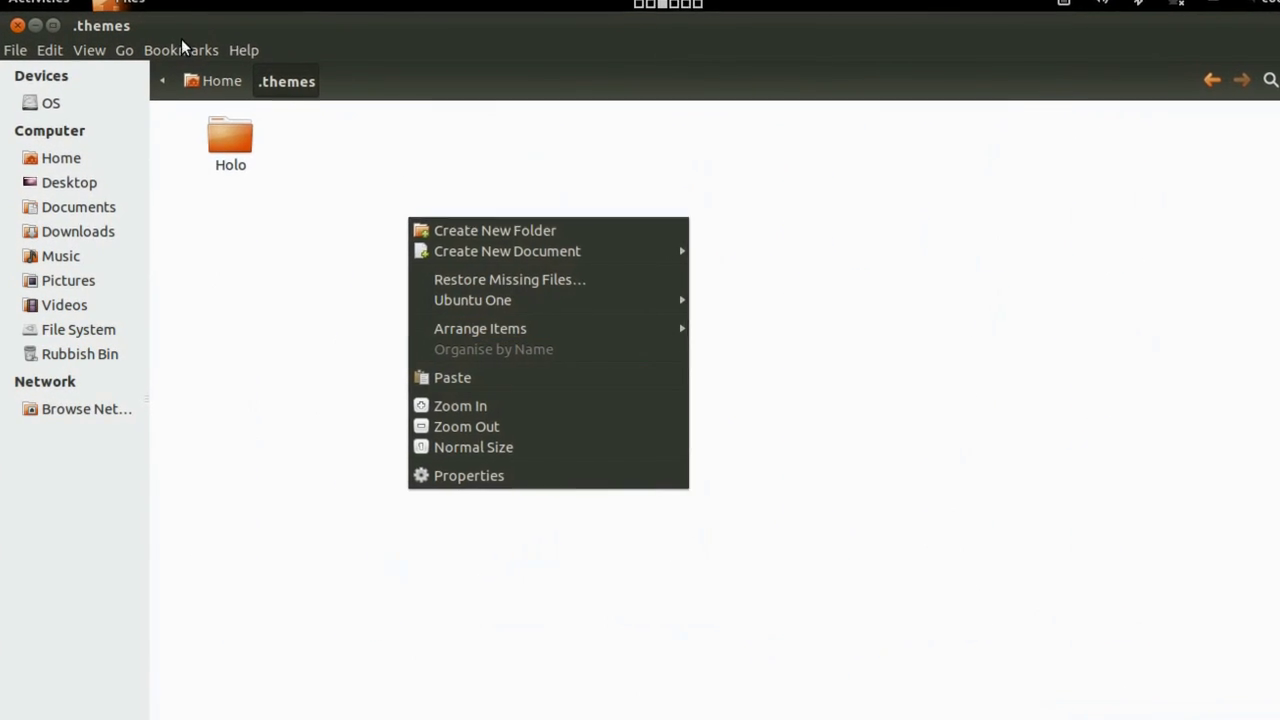
pyautogui.press('Escape')
pyautogui.doubleClick(51, 11)
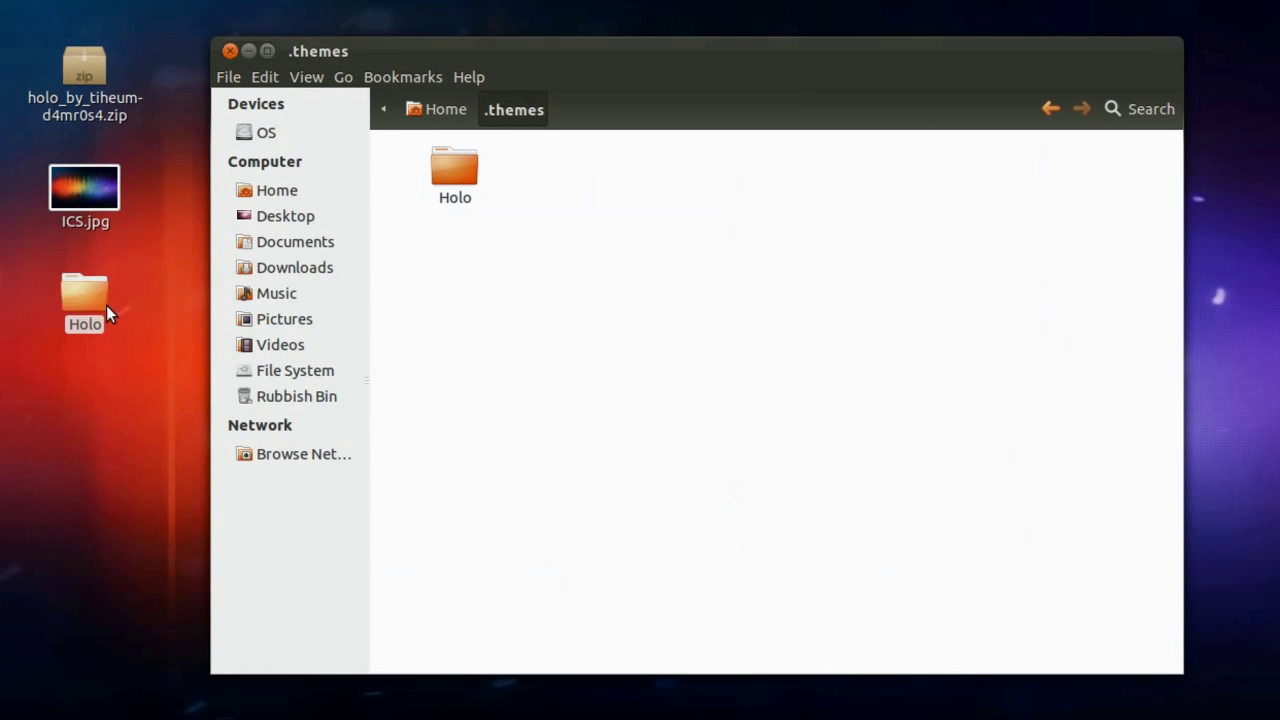
pyautogui.rightClick(525, 232)
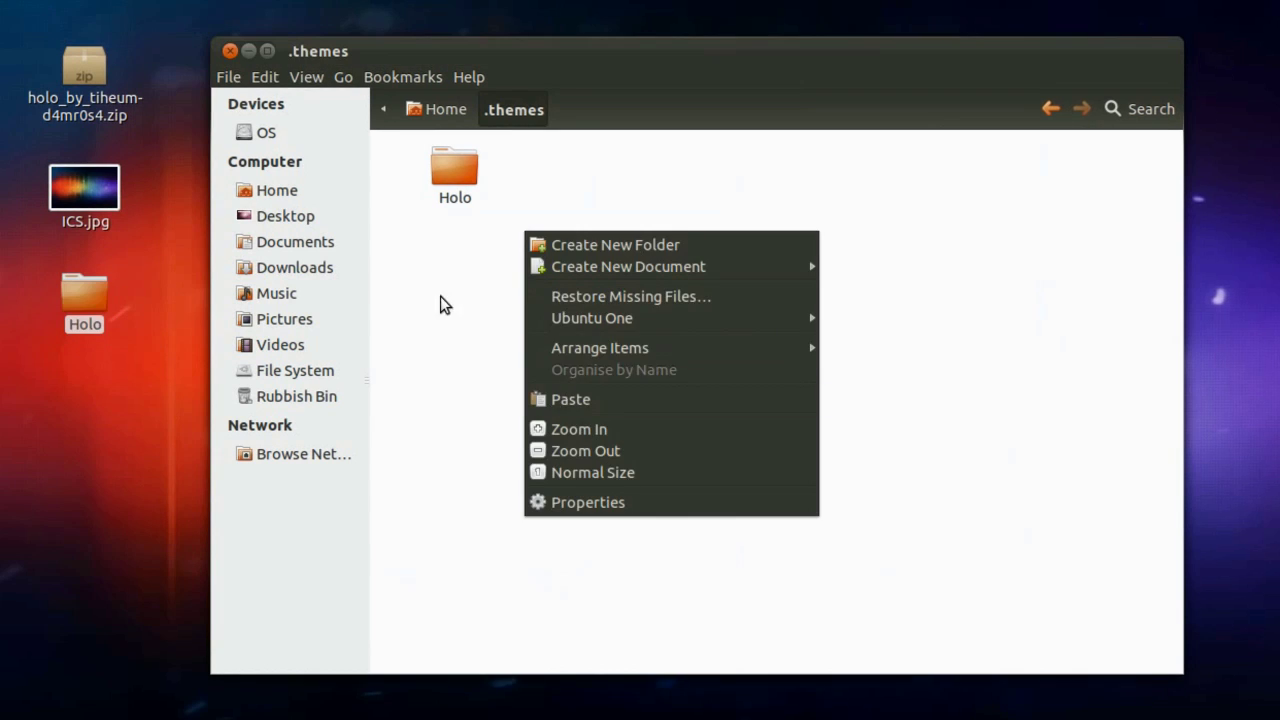
# Close Files and select the whole Step4 install command in the gedit notes
pyautogui.click(440, 305)
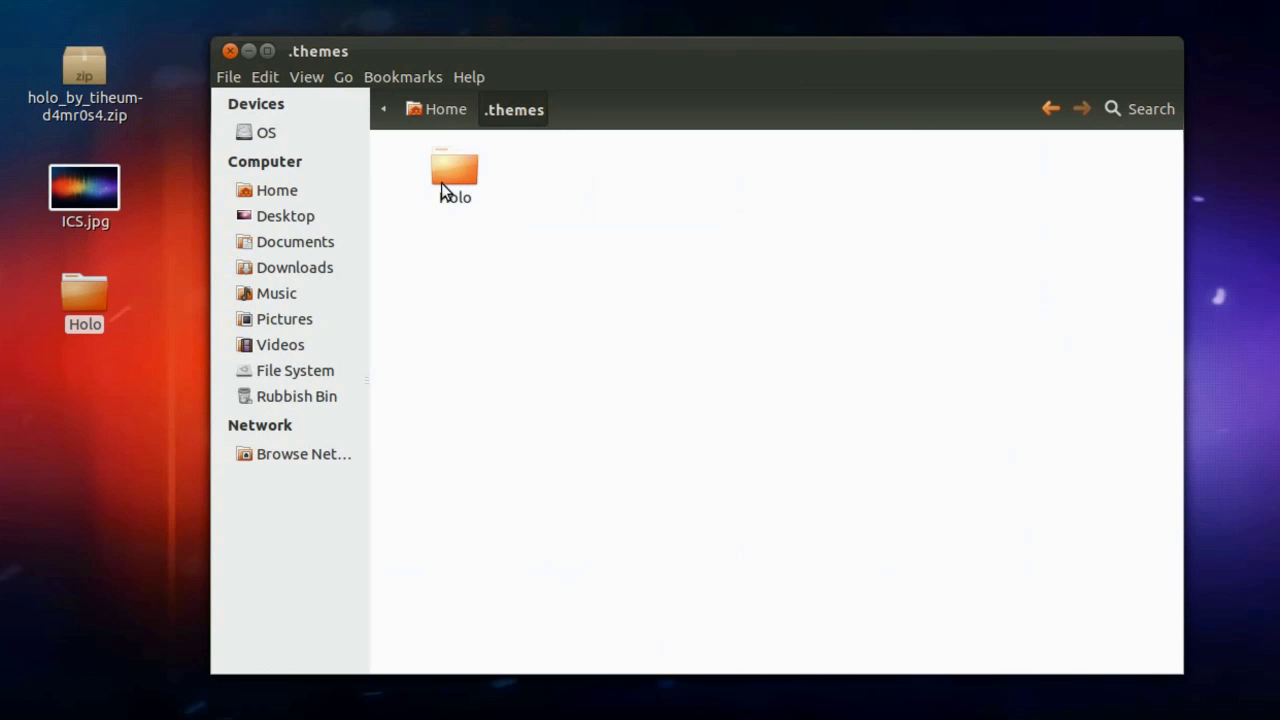
pyautogui.click(228, 49)
pyautogui.moveTo(1, 1)
pyautogui.click(985, 262)
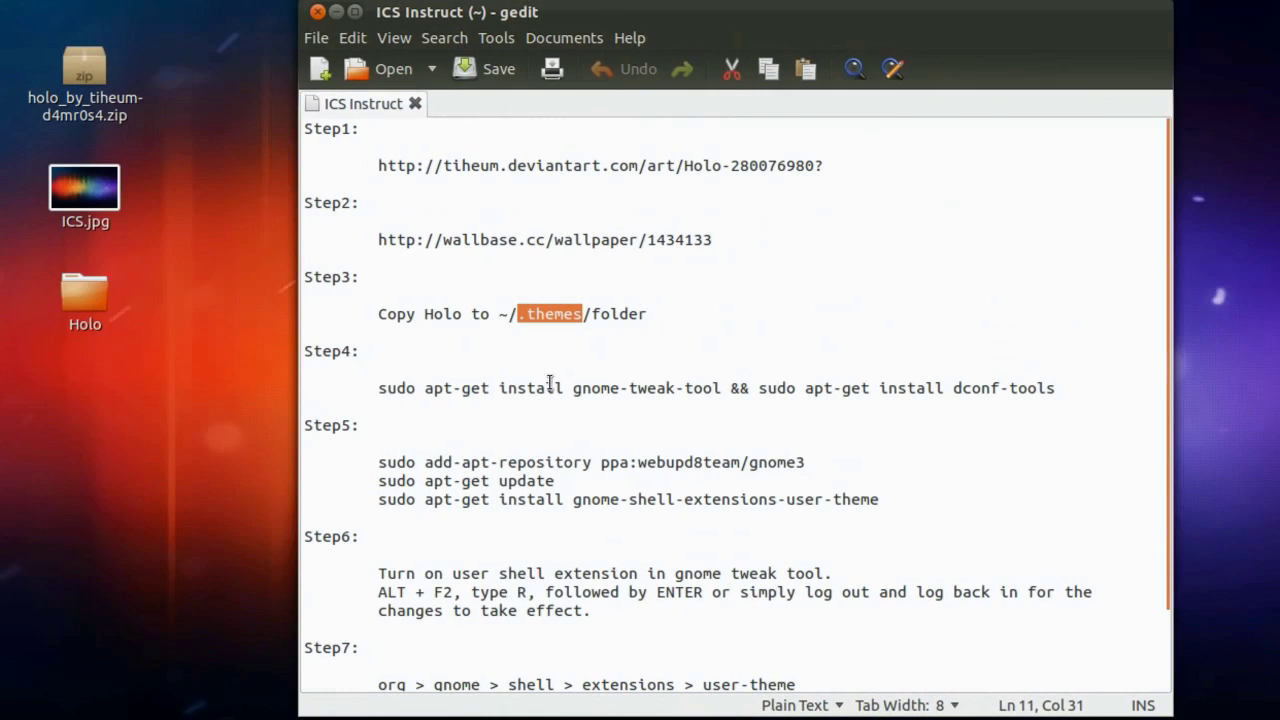
pyautogui.moveTo(379, 388); pyautogui.dragTo(1065, 388)
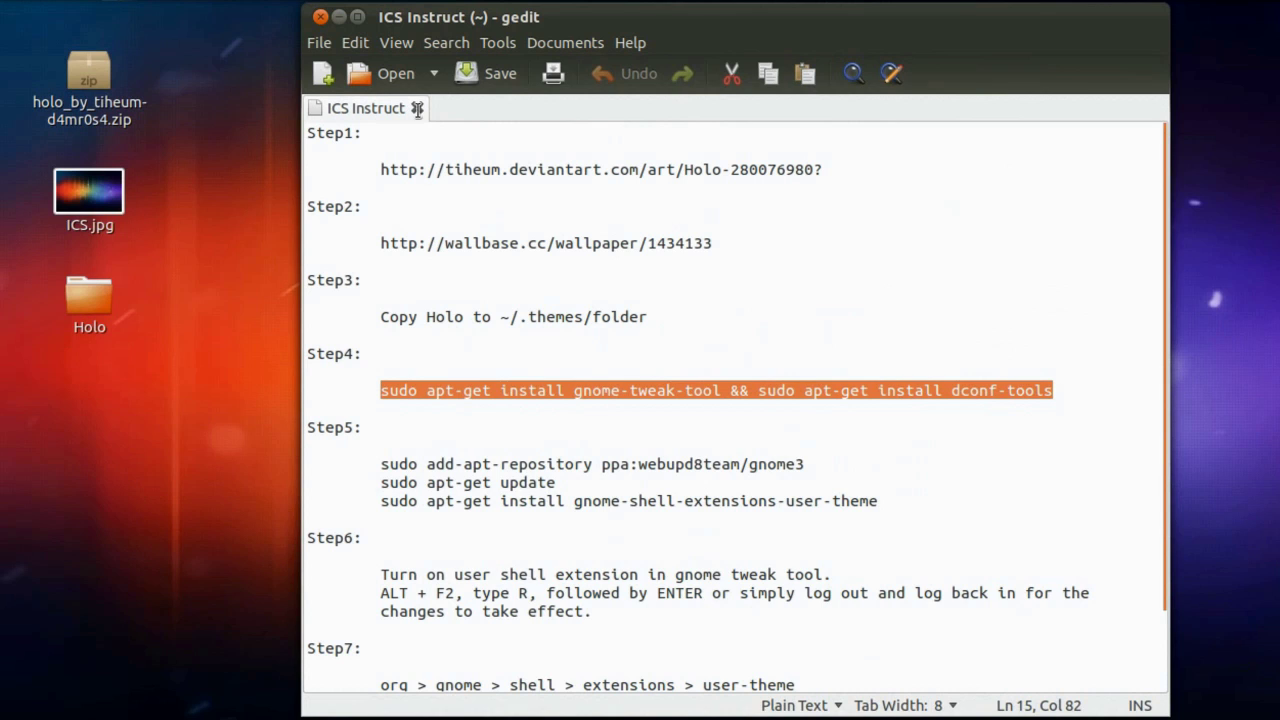
# Open Terminal from the dash and place it at the lower right beside the notes
pyautogui.moveTo(2, 2)
pyautogui.click(30, 452)
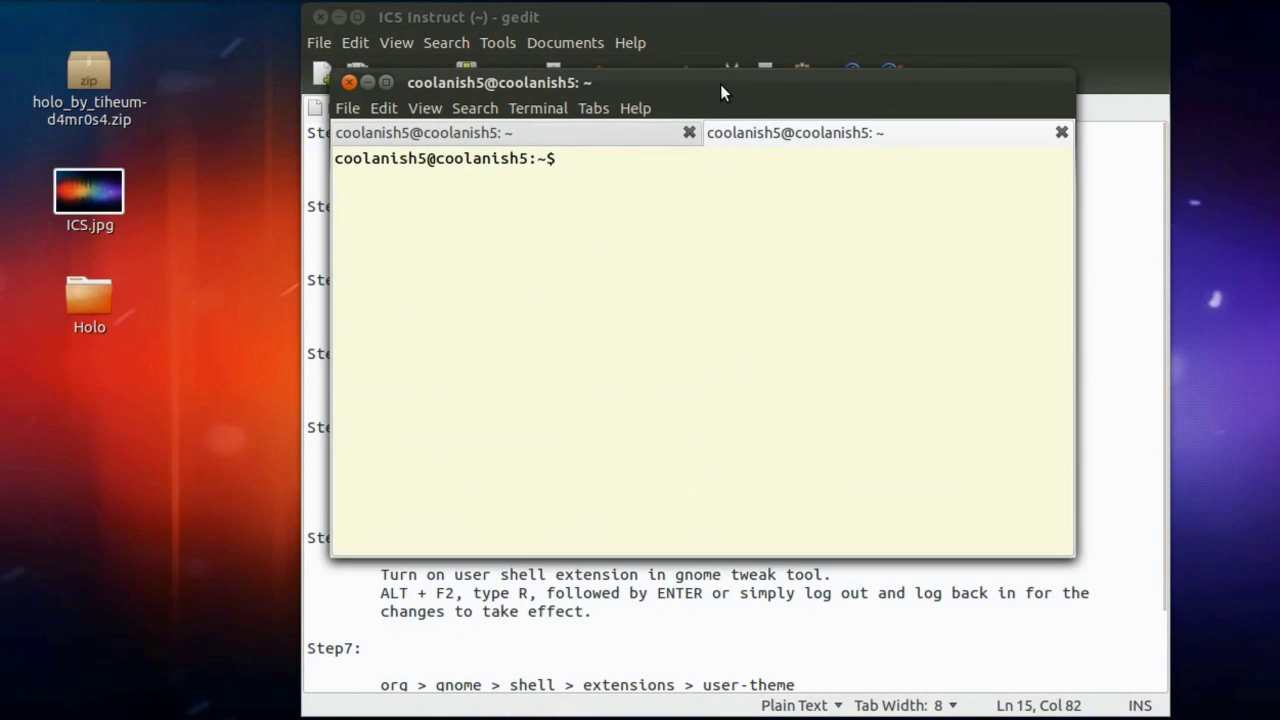
pyautogui.moveTo(720, 84); pyautogui.dragTo(939, 451)
pyautogui.rightClick(889, 568)
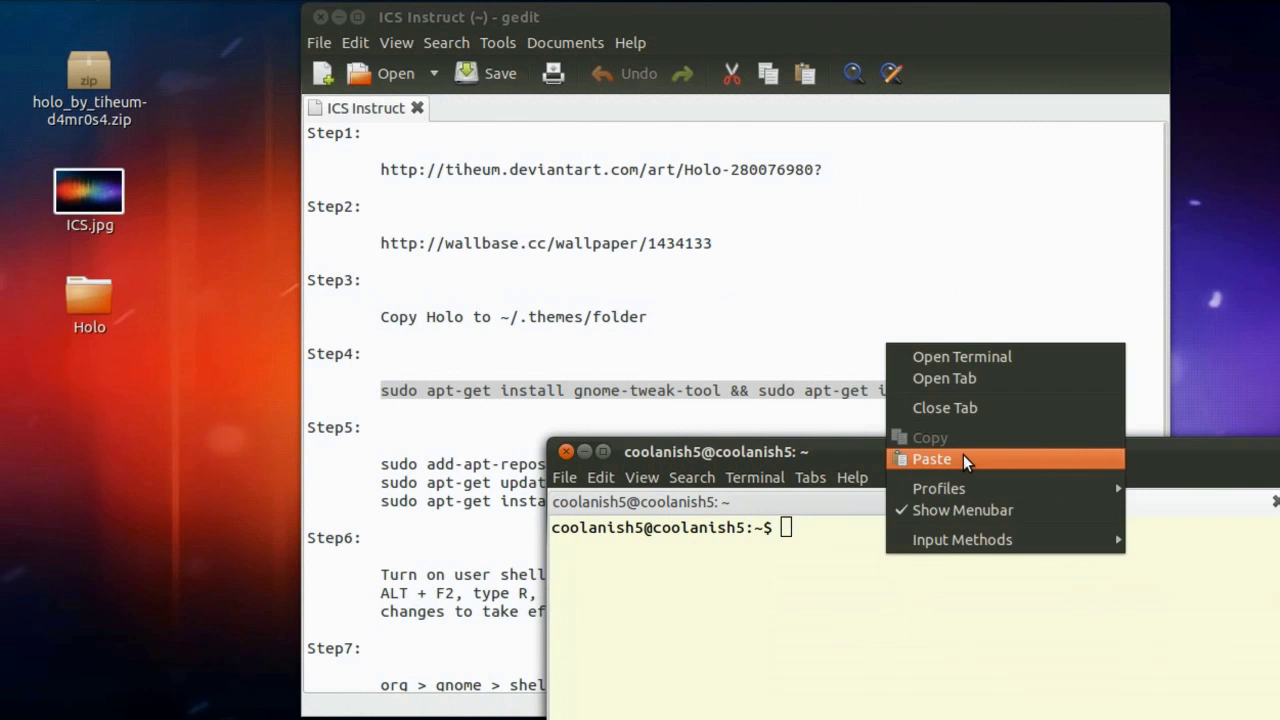
pyautogui.click(893, 633)
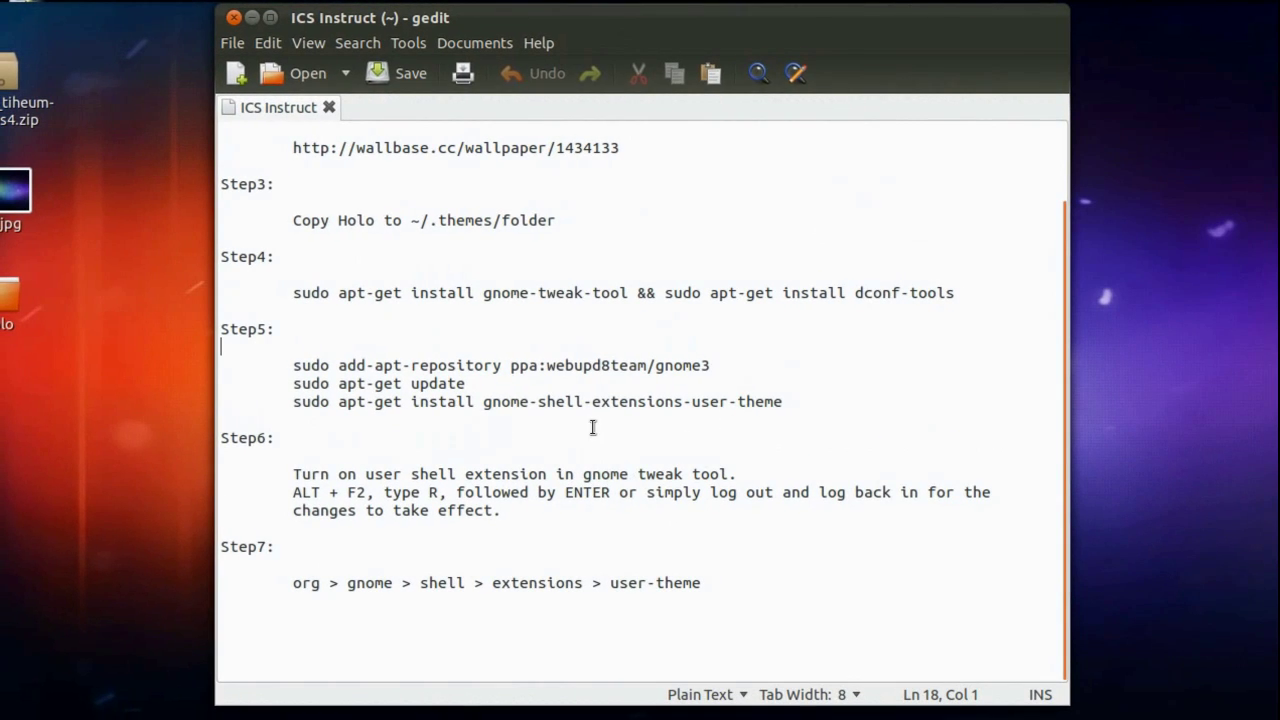
# Select extensions-user-theme in the Step5 install line and glance at the terminal
pyautogui.moveTo(598, 401); pyautogui.dragTo(789, 402)
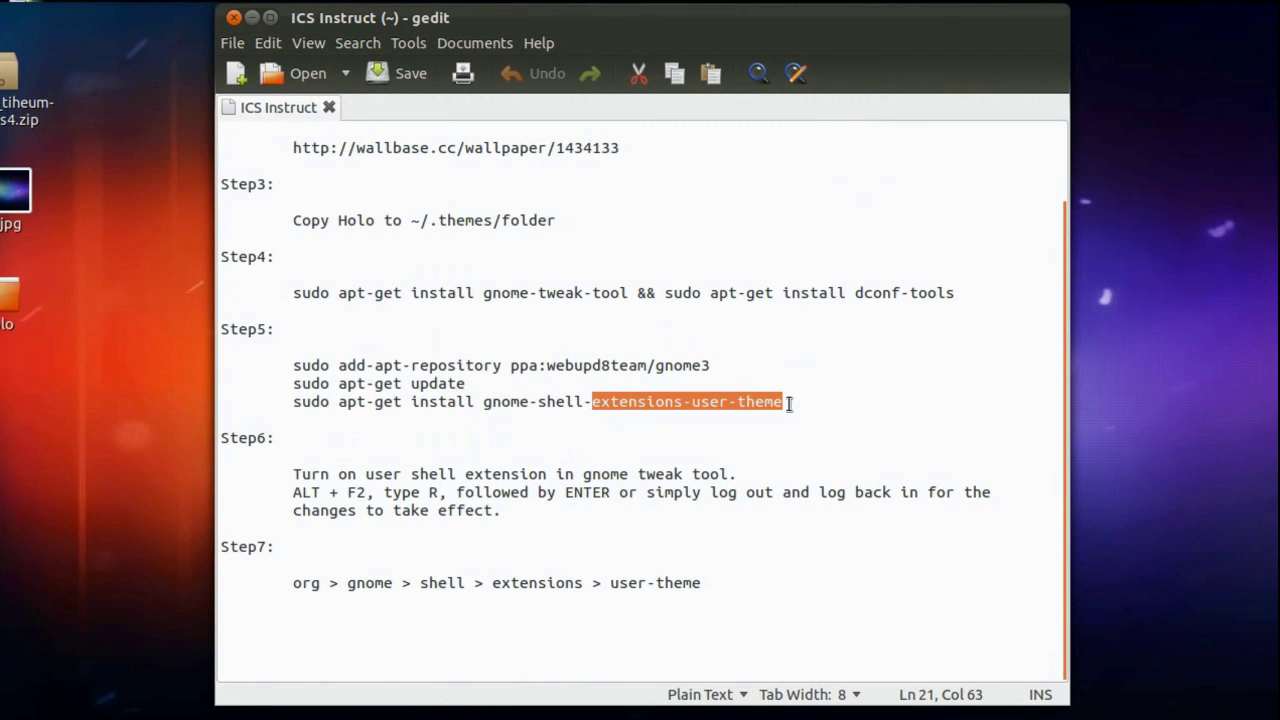
pyautogui.click(789, 402)
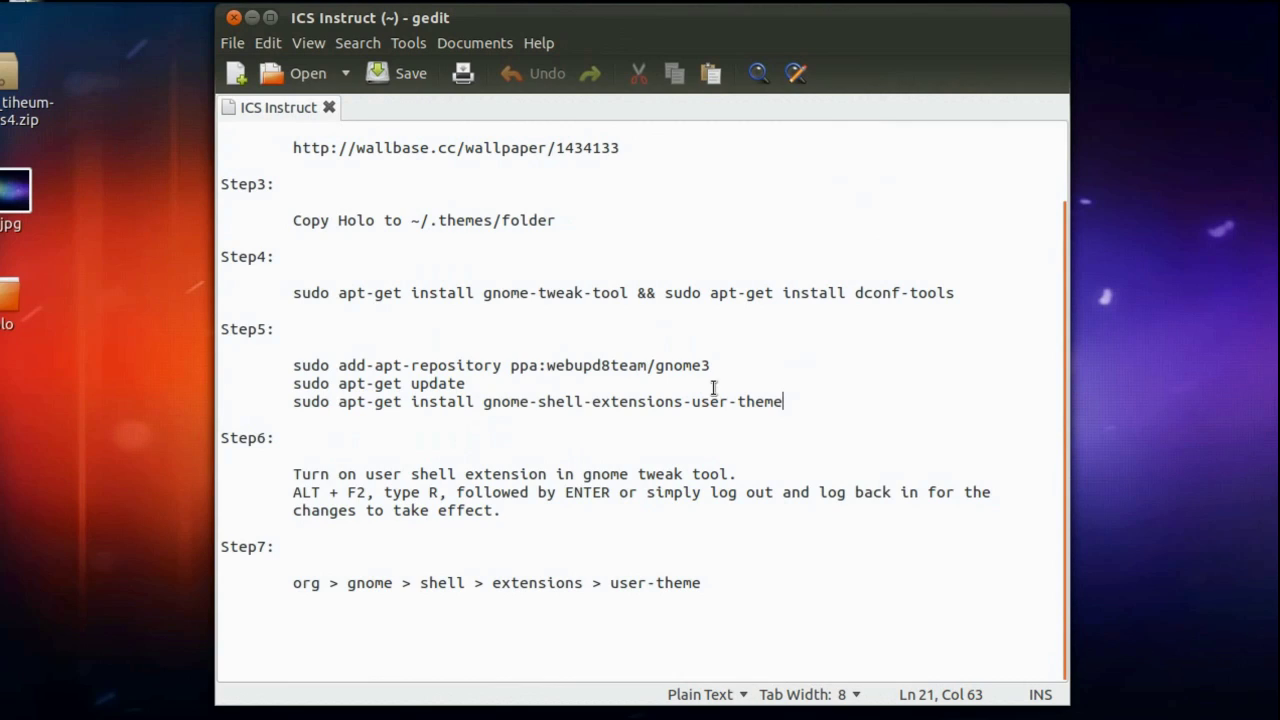
pyautogui.press('super')
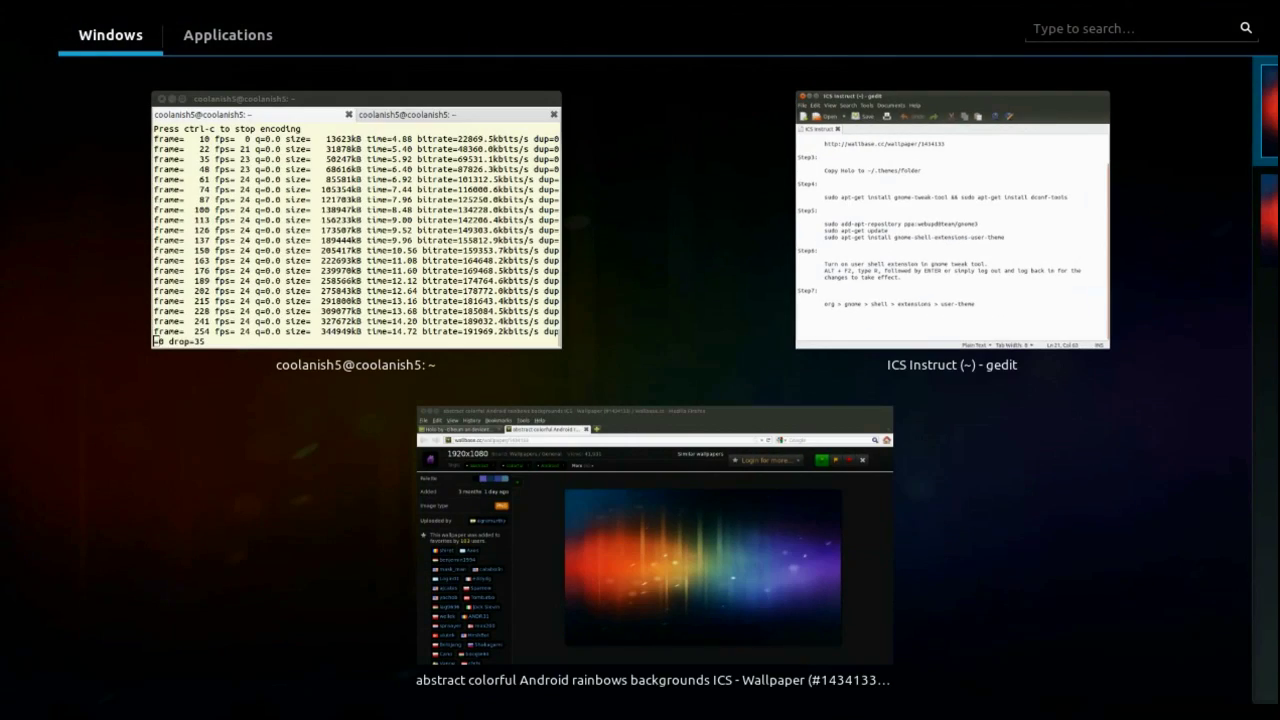
pyautogui.click(357, 243)
pyautogui.click(824, 344)
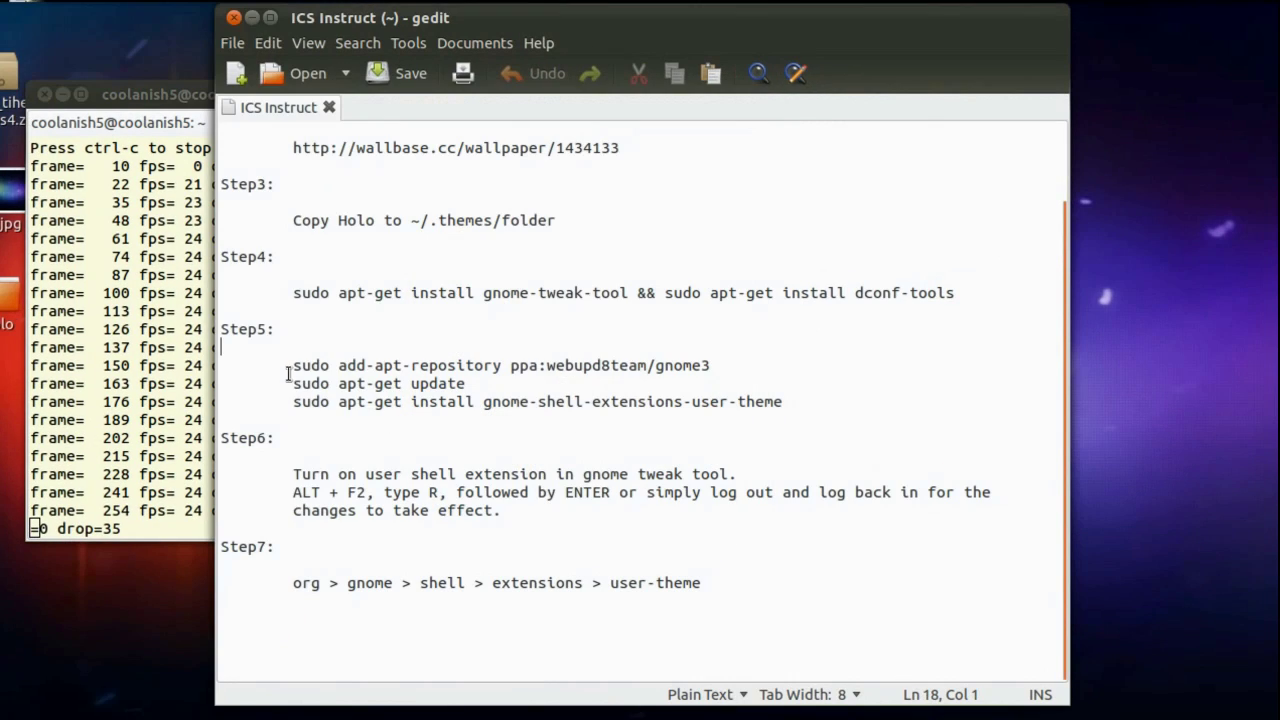
# Select the three Step5 commands and switch the terminal to its second tab
pyautogui.moveTo(291, 366); pyautogui.dragTo(800, 401)
pyautogui.click(143, 294)
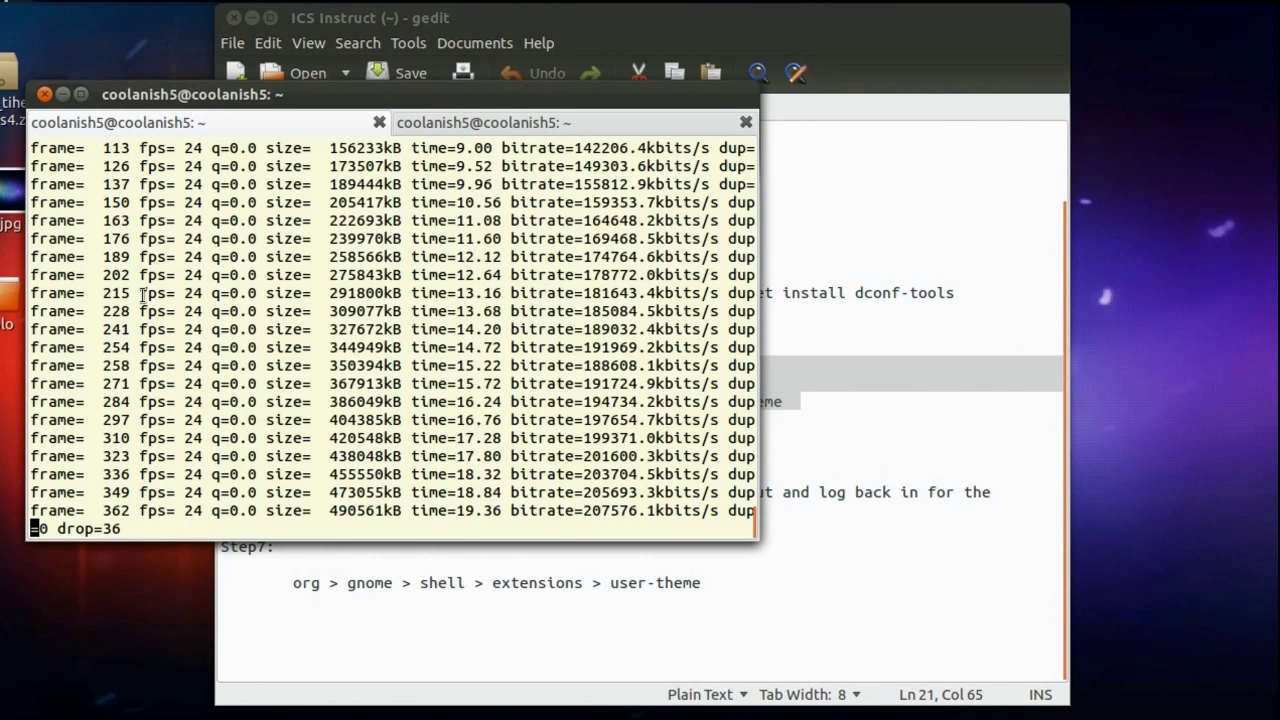
pyautogui.click(399, 122)
pyautogui.click(775, 384)
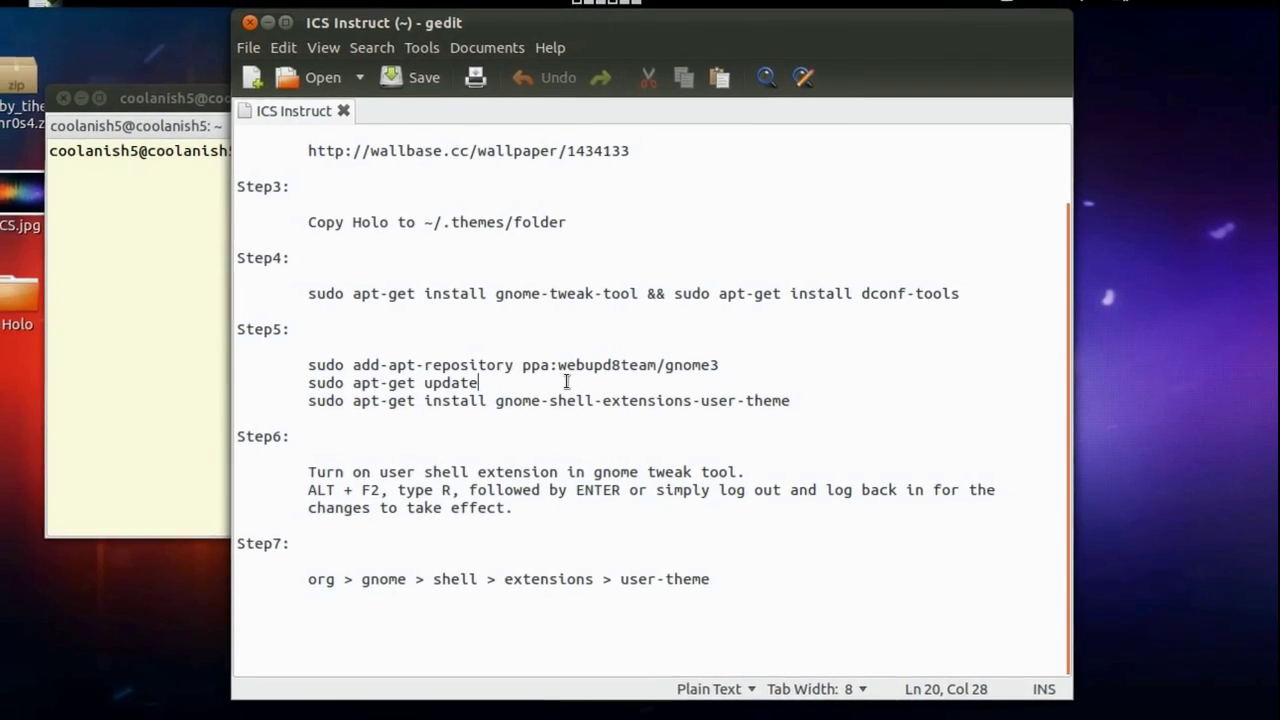
# Search for Advanced Settings in the overview and launch it
pyautogui.moveTo(2, 2)
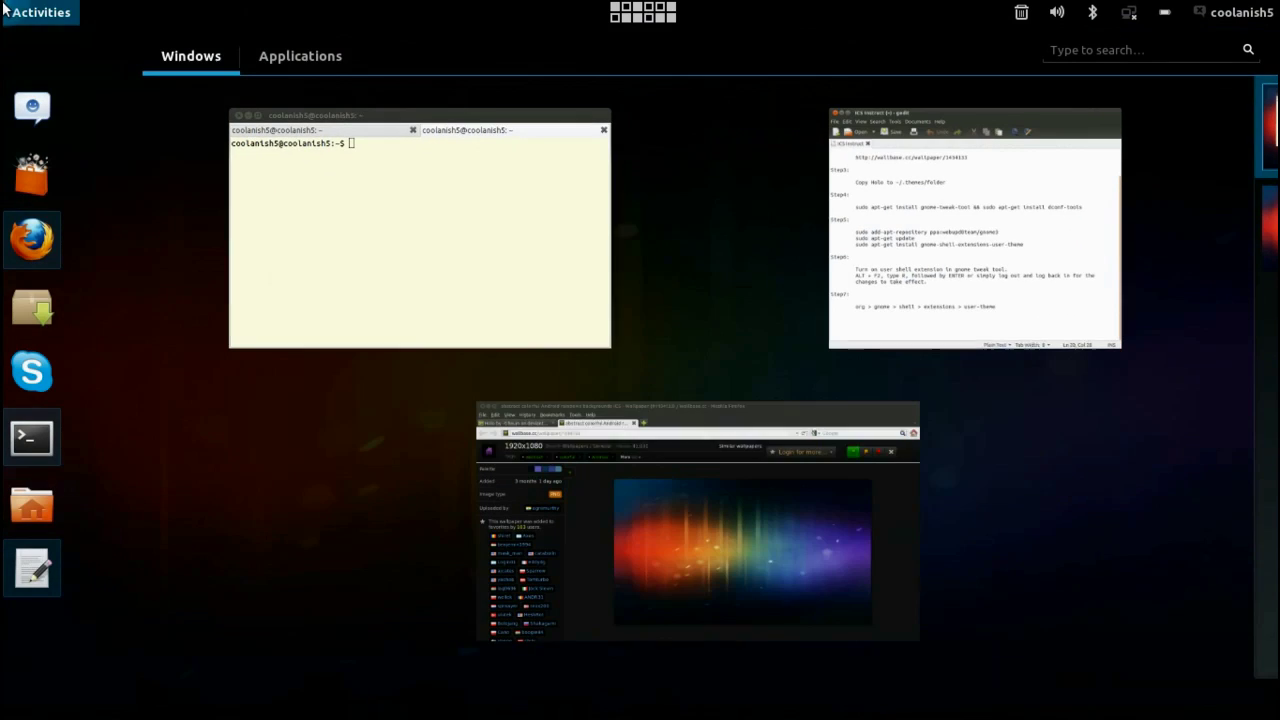
pyautogui.write('advacn')
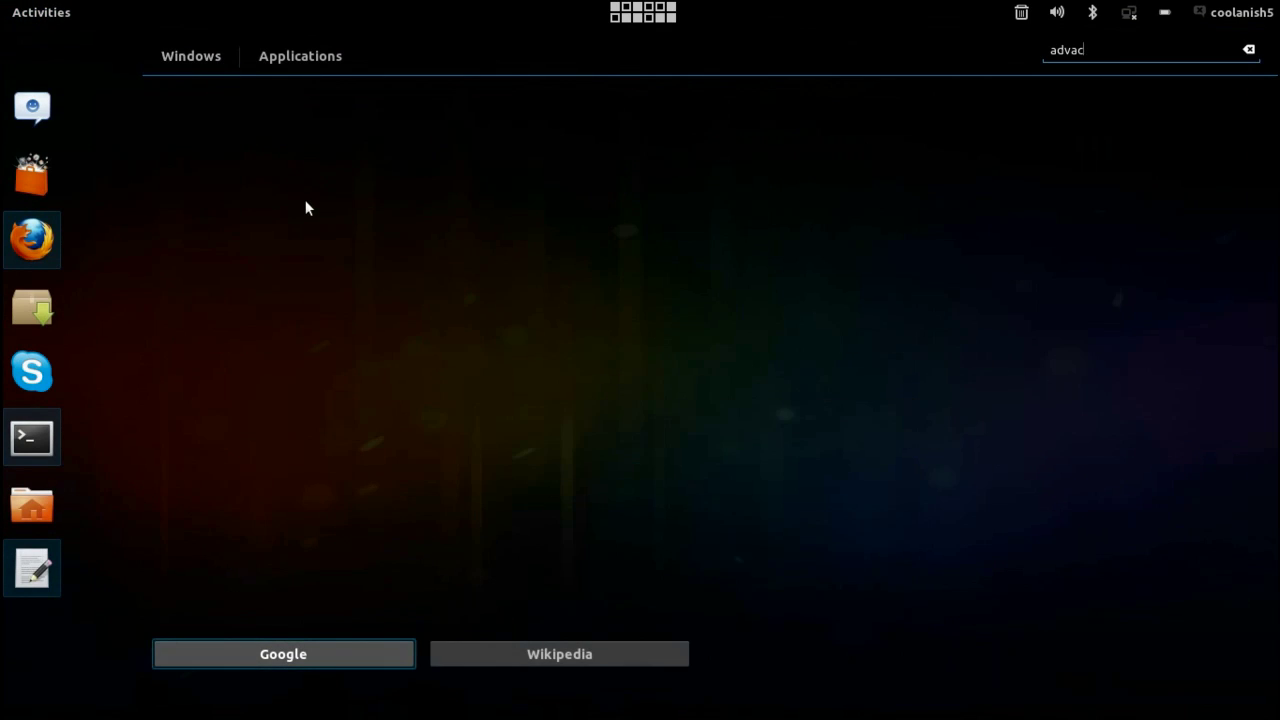
pyautogui.press('BackSpace')
pyautogui.write('nced')
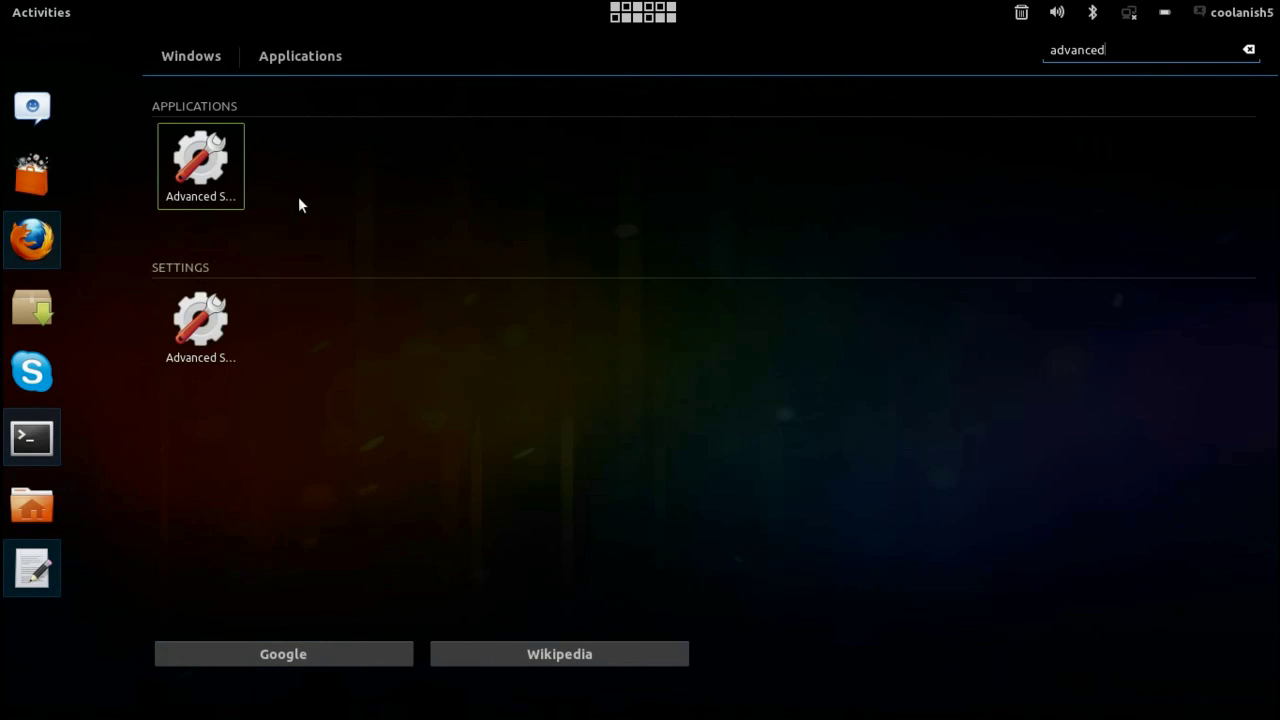
pyautogui.click(233, 188)
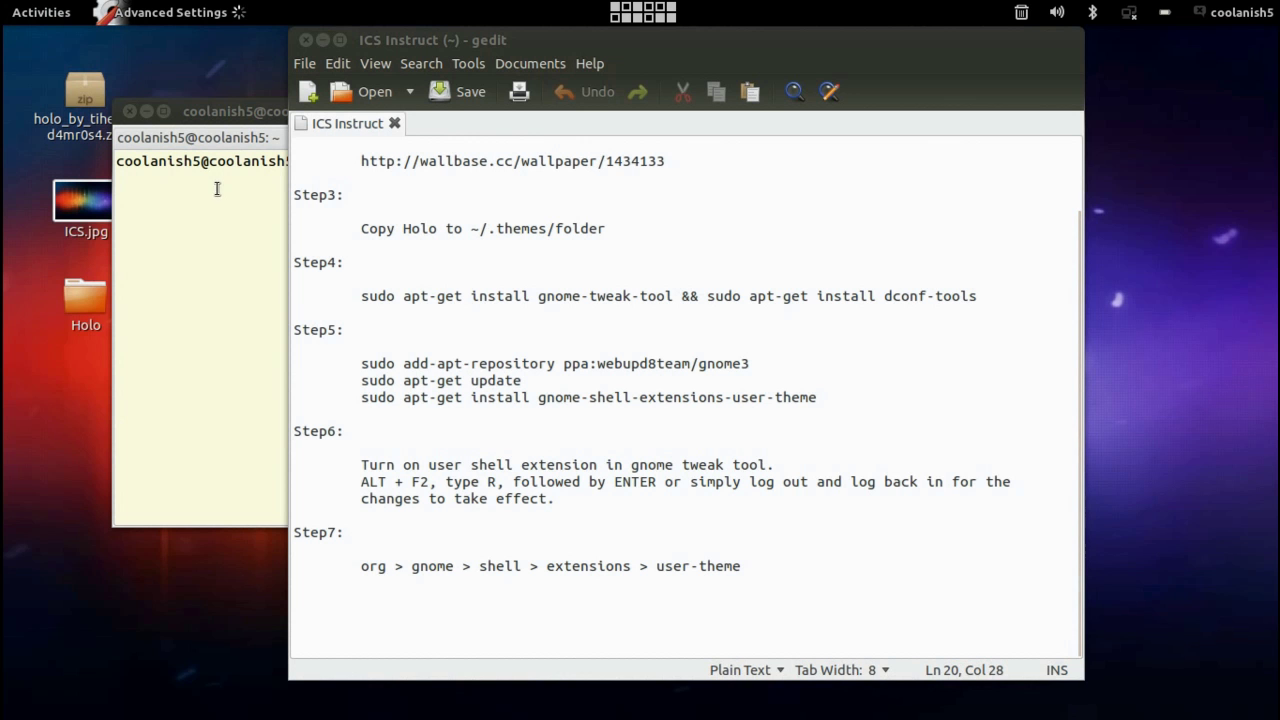
# Hide Terminal and gedit, confirm User Themes Extension is ON under Shell Extensions, then close
pyautogui.click(146, 112)
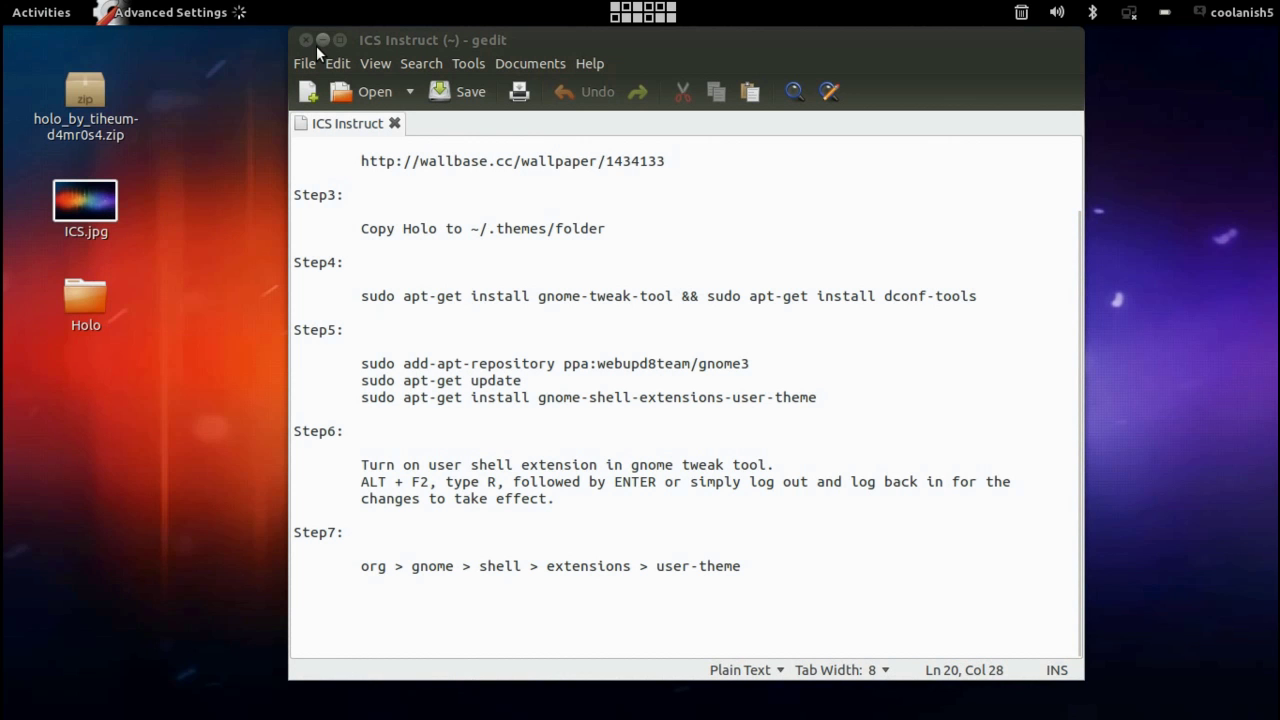
pyautogui.click(316, 46)
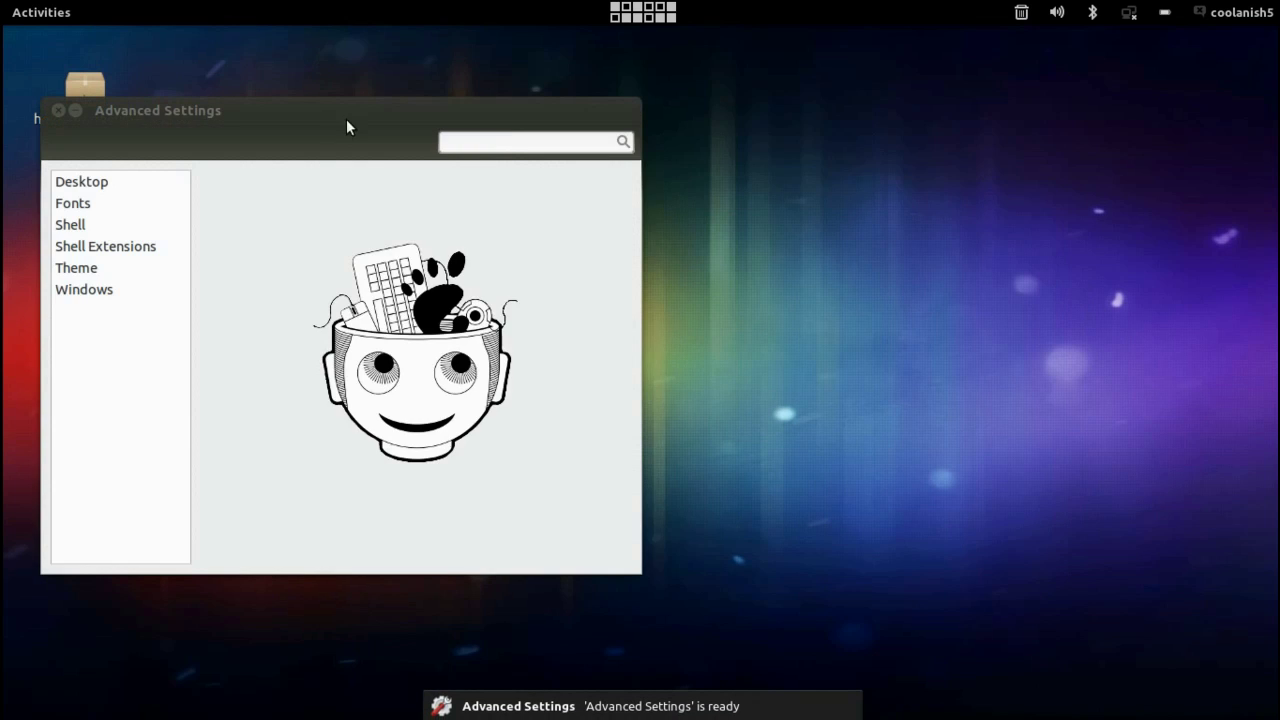
pyautogui.moveTo(346, 119); pyautogui.dragTo(626, 102)
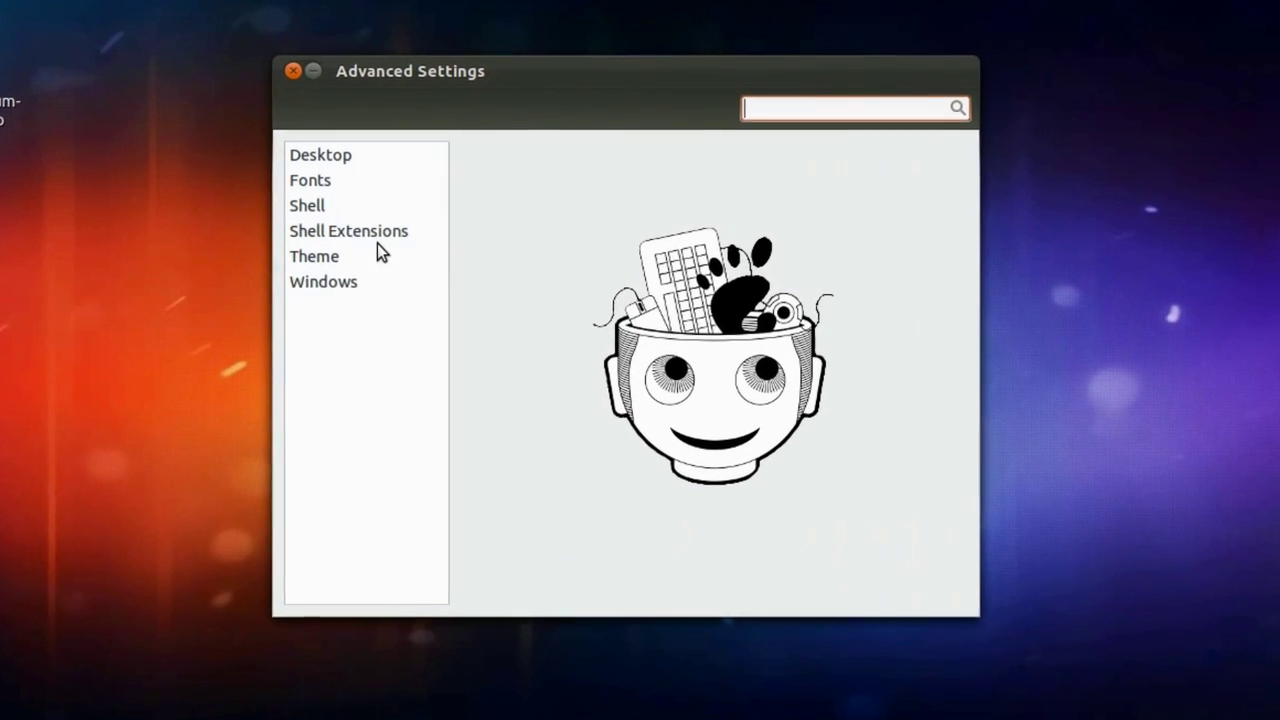
pyautogui.click(360, 236)
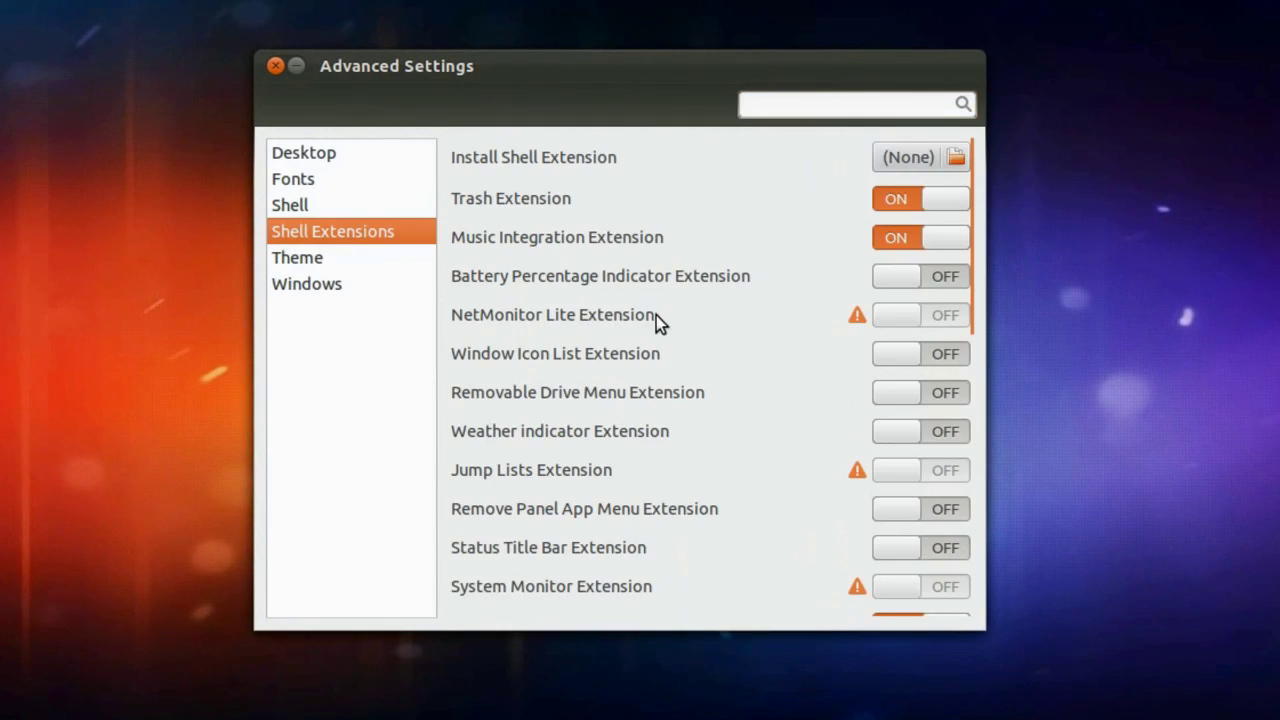
pyautogui.scroll(-5, 560, 360)
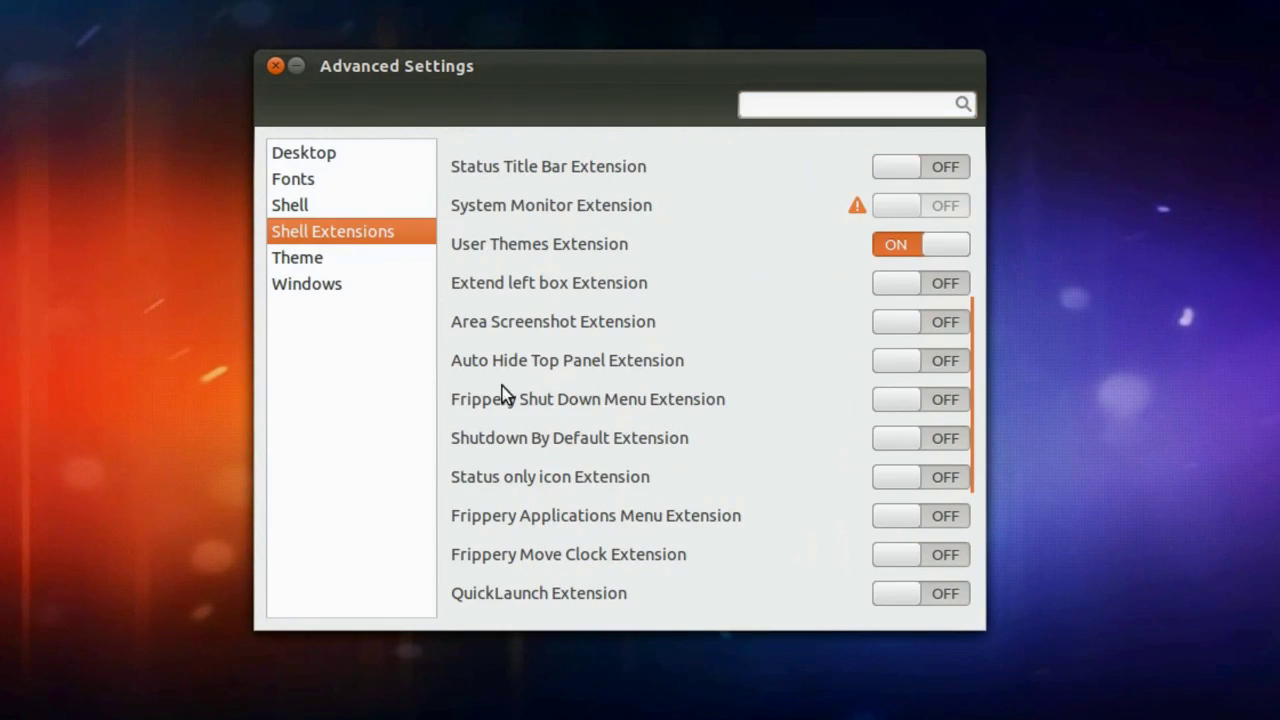
pyautogui.scroll(-3, 600, 330)
pyautogui.scroll(6, 638, 318)
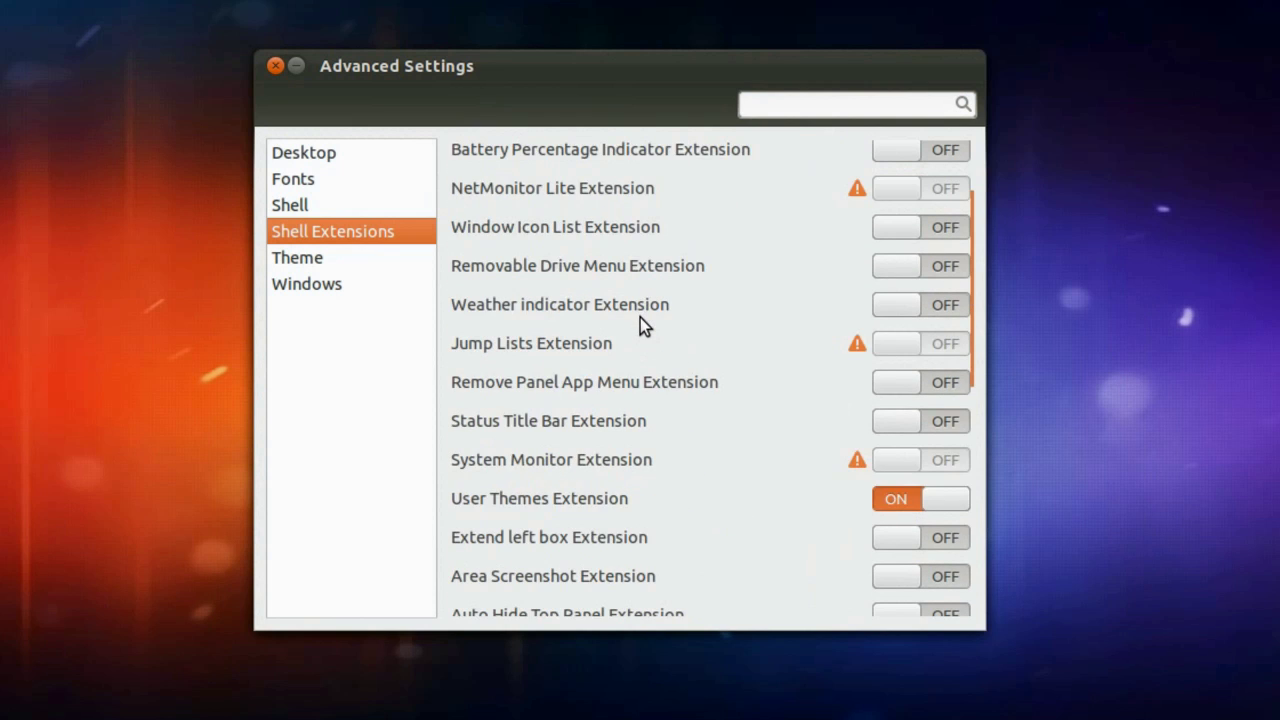
pyautogui.scroll(-3, 640, 317)
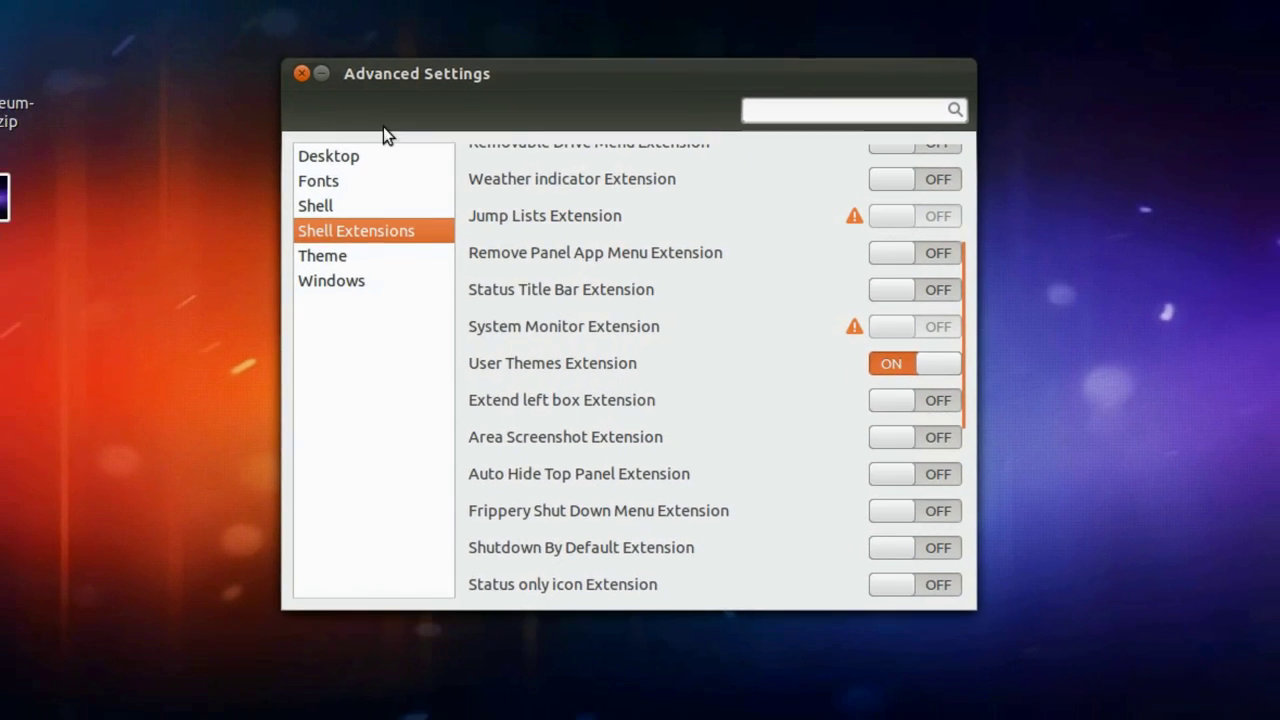
pyautogui.click(301, 73)
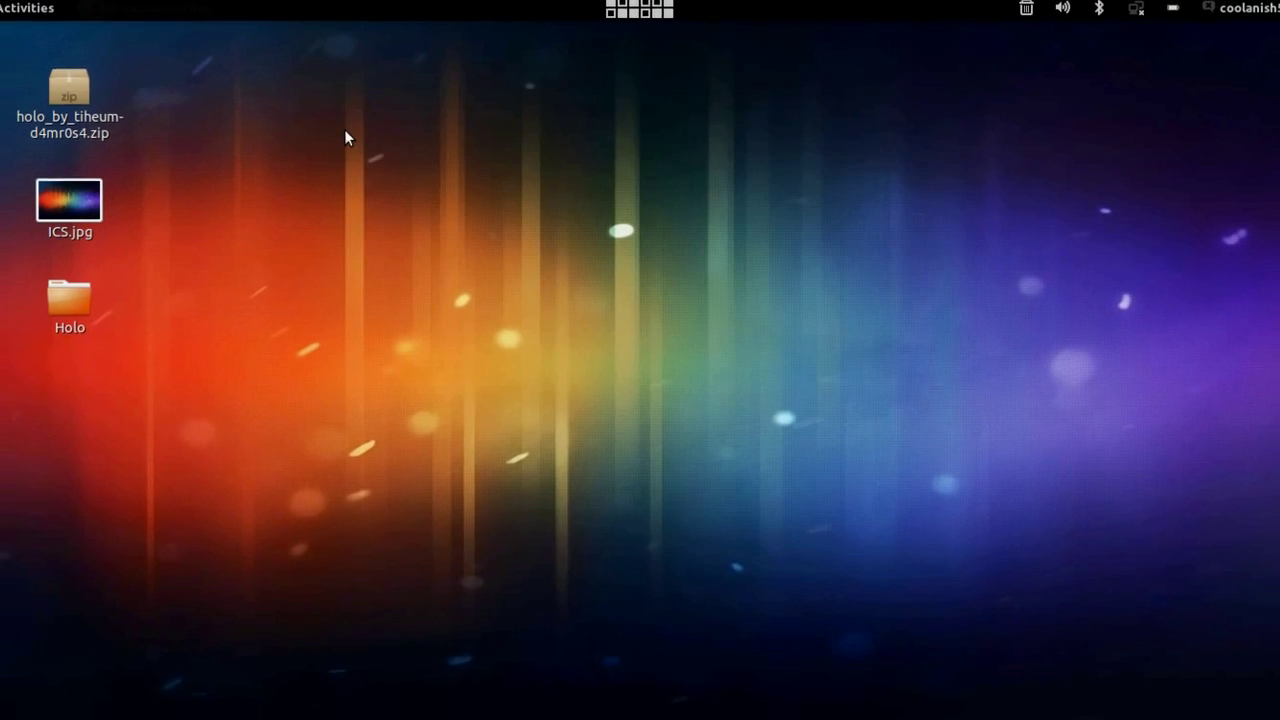
# Launch dconf Editor from the Activities search and move the gedit instructions window to the left
pyautogui.click(5, 13)
pyautogui.write('d')
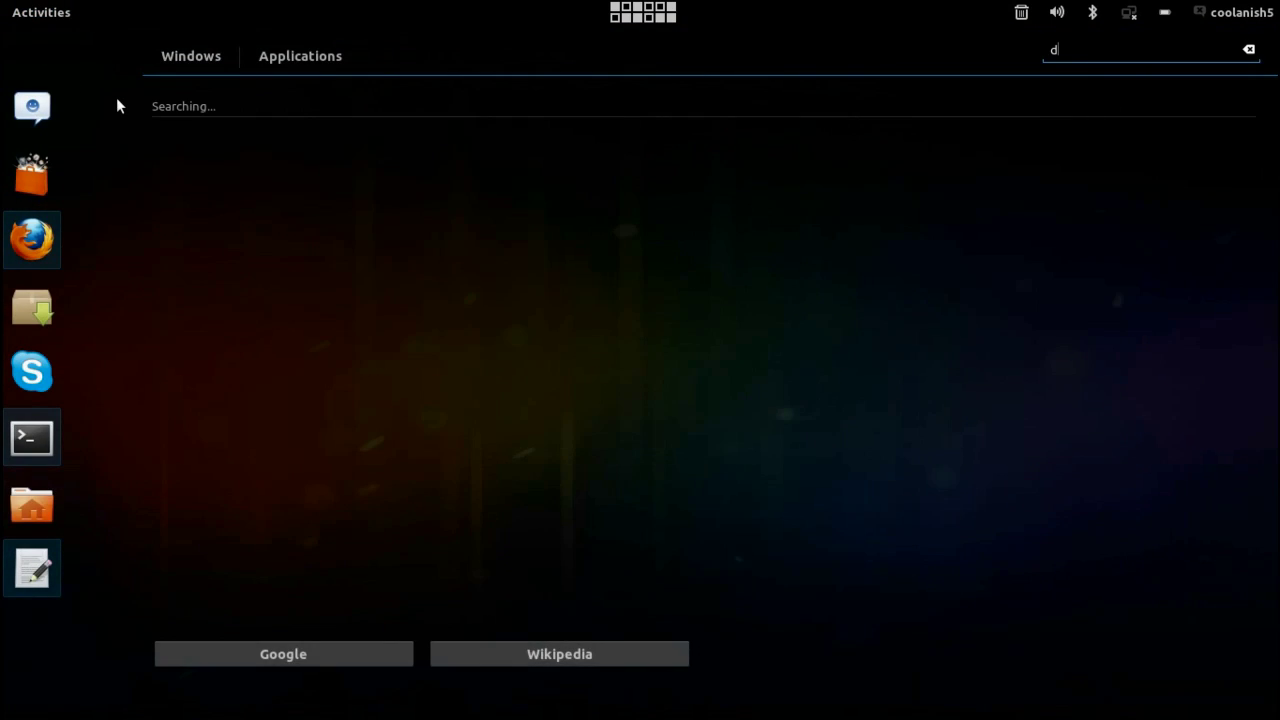
pyautogui.write('conf')
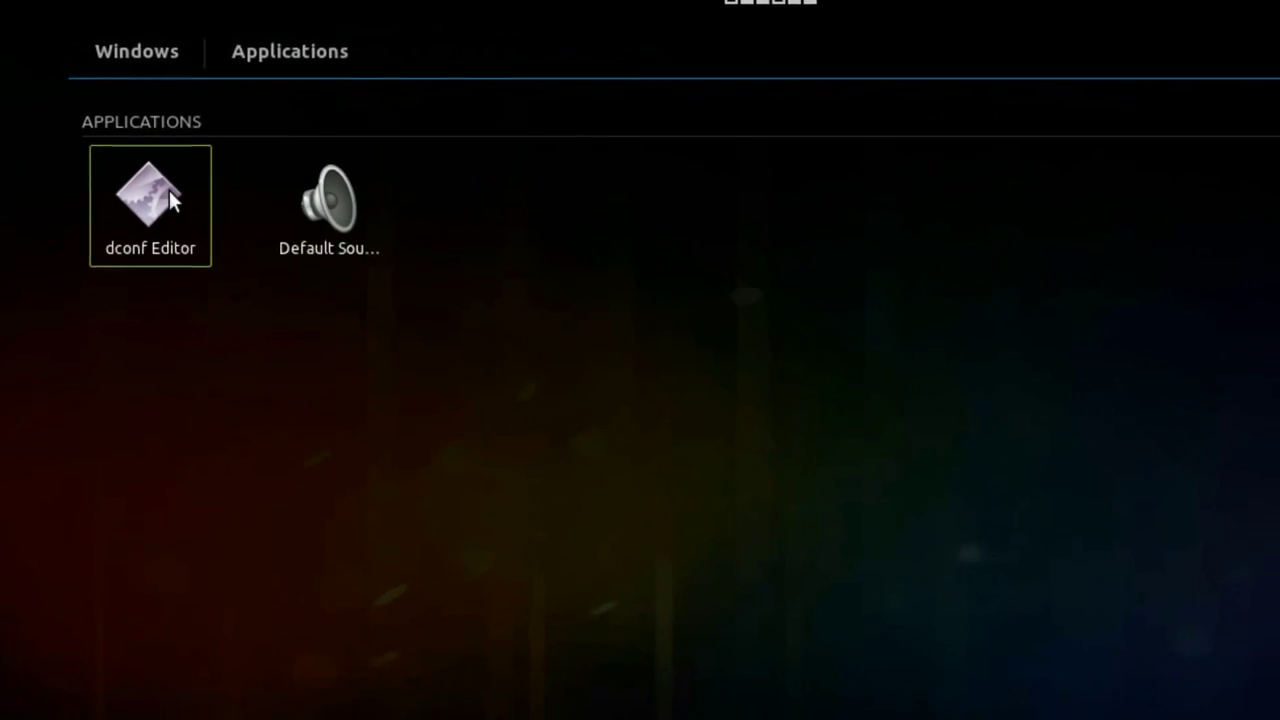
pyautogui.click(169, 190)
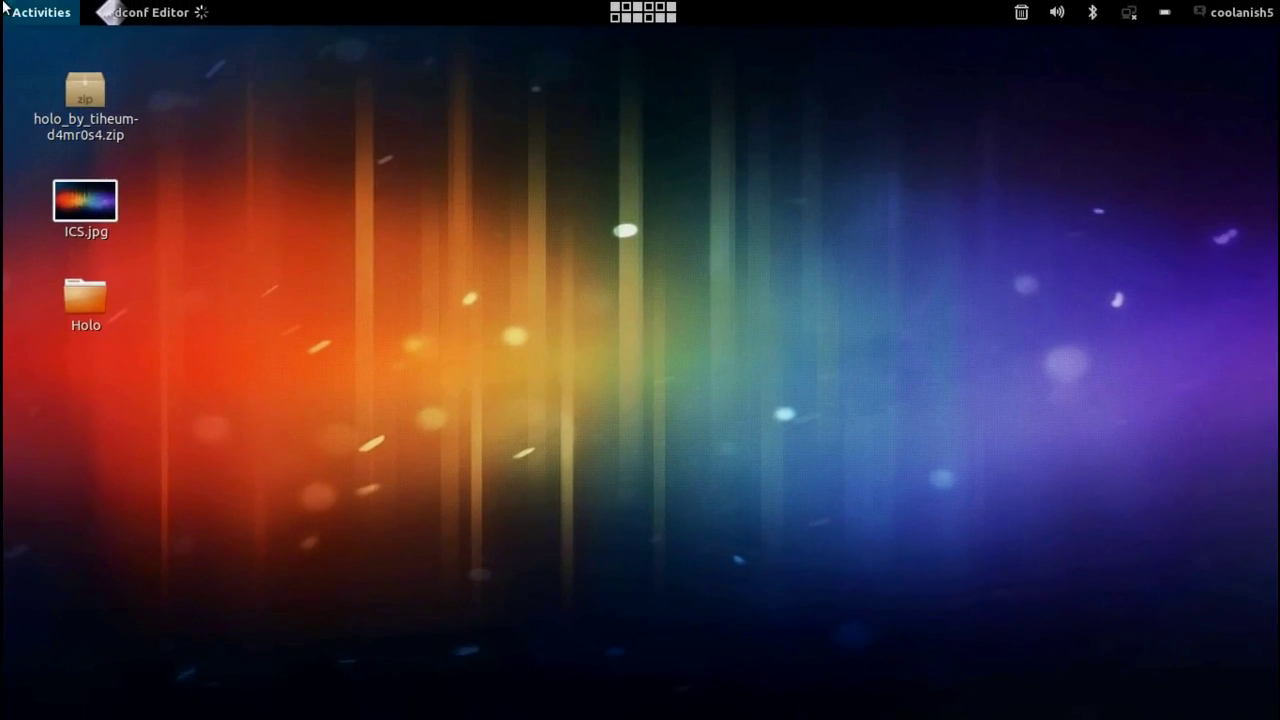
pyautogui.moveTo(3, 8)
pyautogui.click(847, 258)
pyautogui.moveTo(558, 41); pyautogui.dragTo(329, 125)
pyautogui.moveTo(371, 54); pyautogui.dragTo(998, 99)
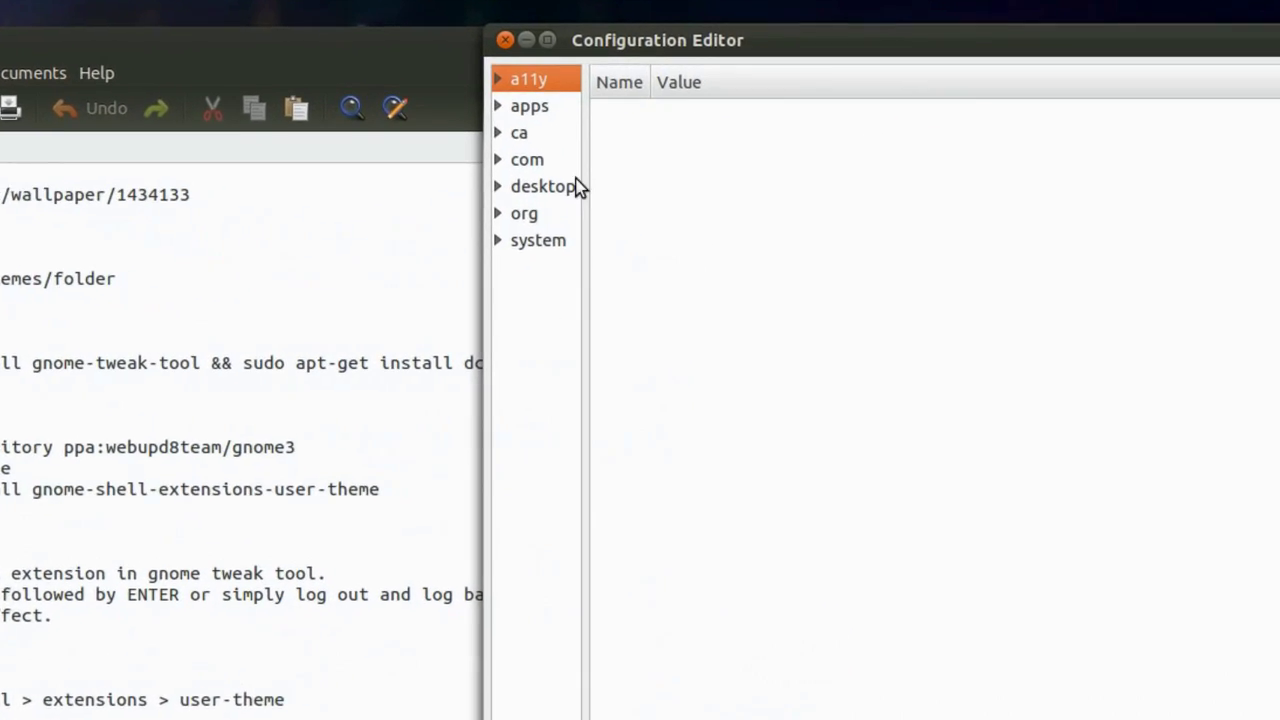
# Expand the org > gnome > shell > extensions branches in the dconf Editor tree
pyautogui.click(525, 213)
pyautogui.click(498, 214)
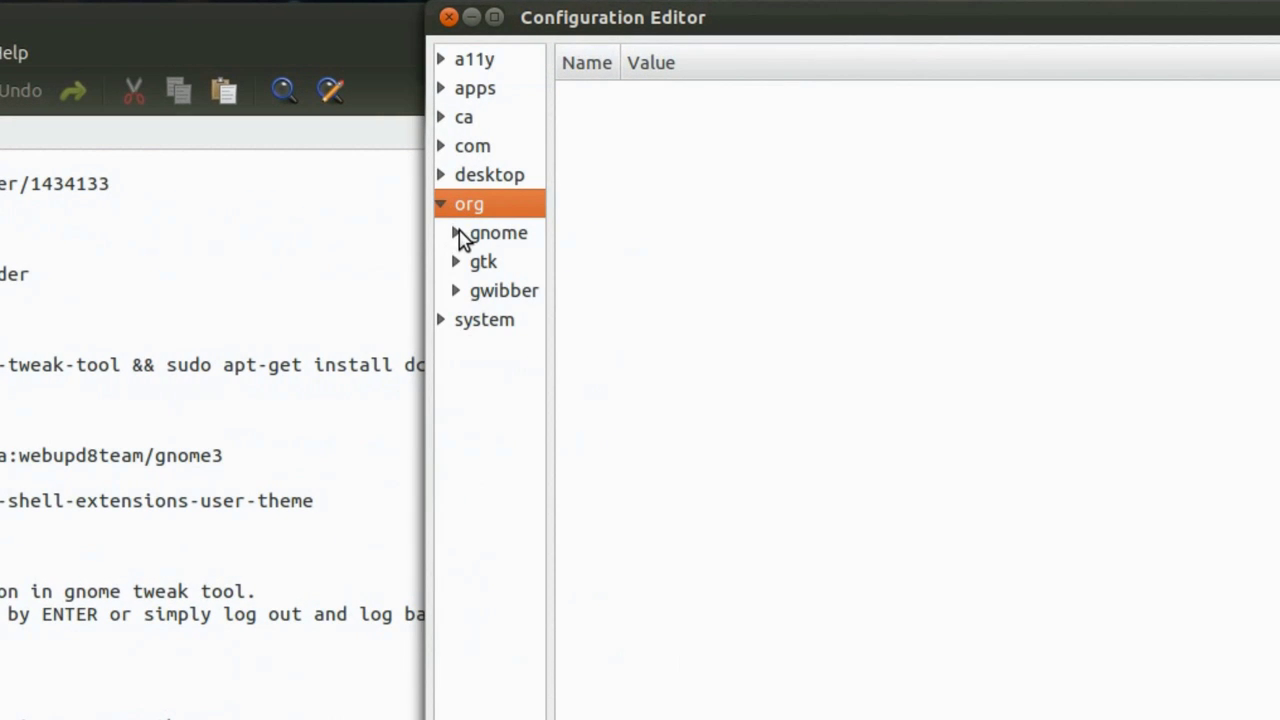
pyautogui.click(462, 233)
pyautogui.click(456, 233)
pyautogui.scroll(-5, 558, 430)
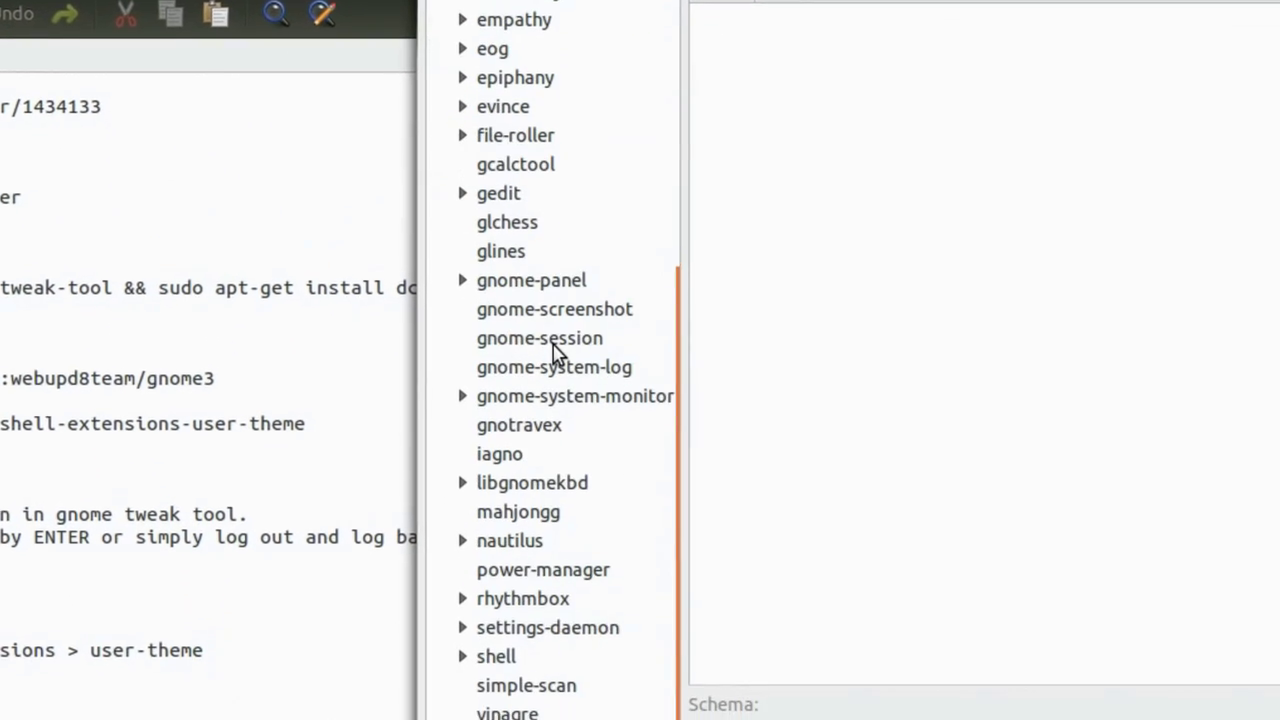
pyautogui.click(527, 656)
pyautogui.click(462, 656)
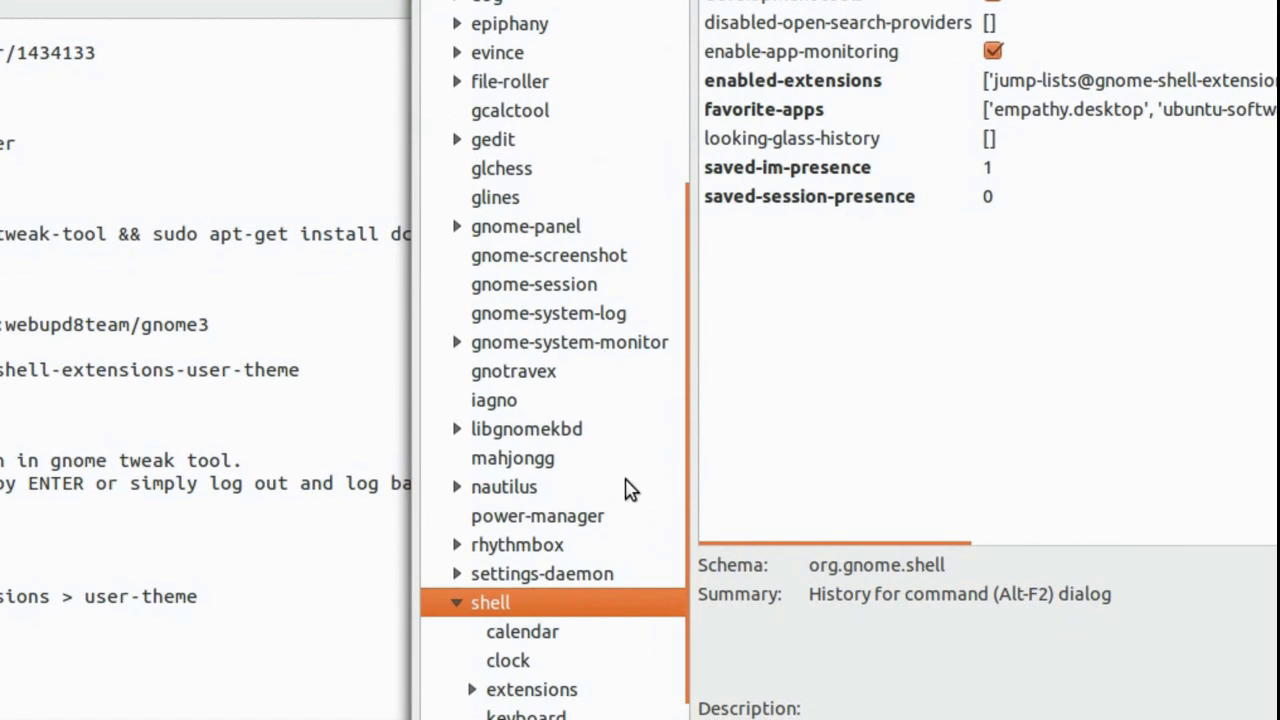
pyautogui.scroll(-3, 628, 489)
pyautogui.click(540, 555)
pyautogui.click(470, 548)
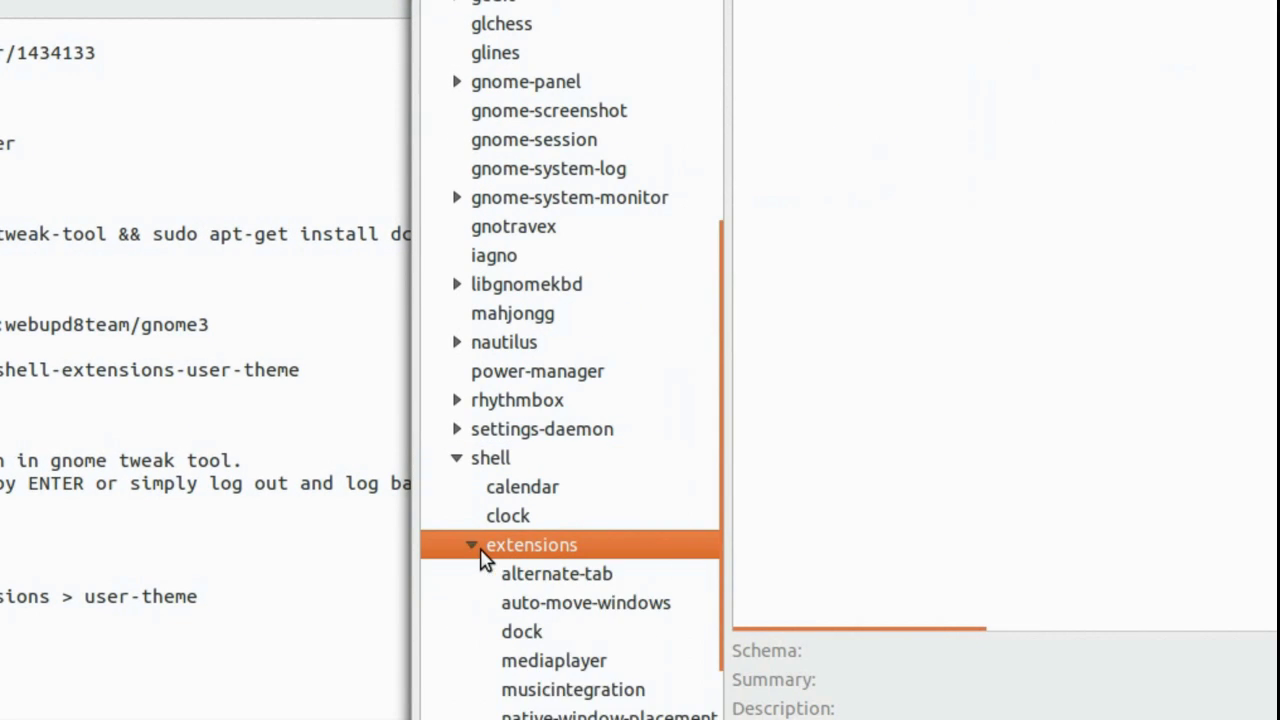
pyautogui.scroll(-5, 620, 577)
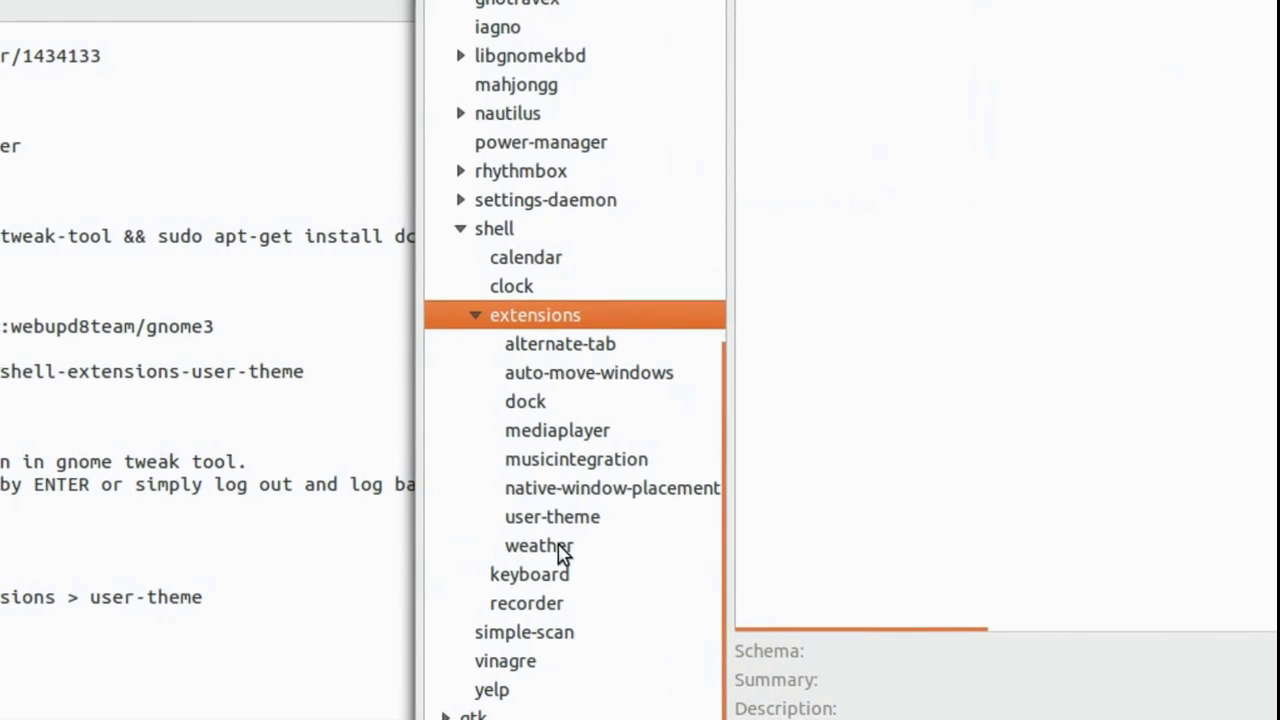
# Open the user-theme settings and select the Holo text in its name value
pyautogui.click(553, 516)
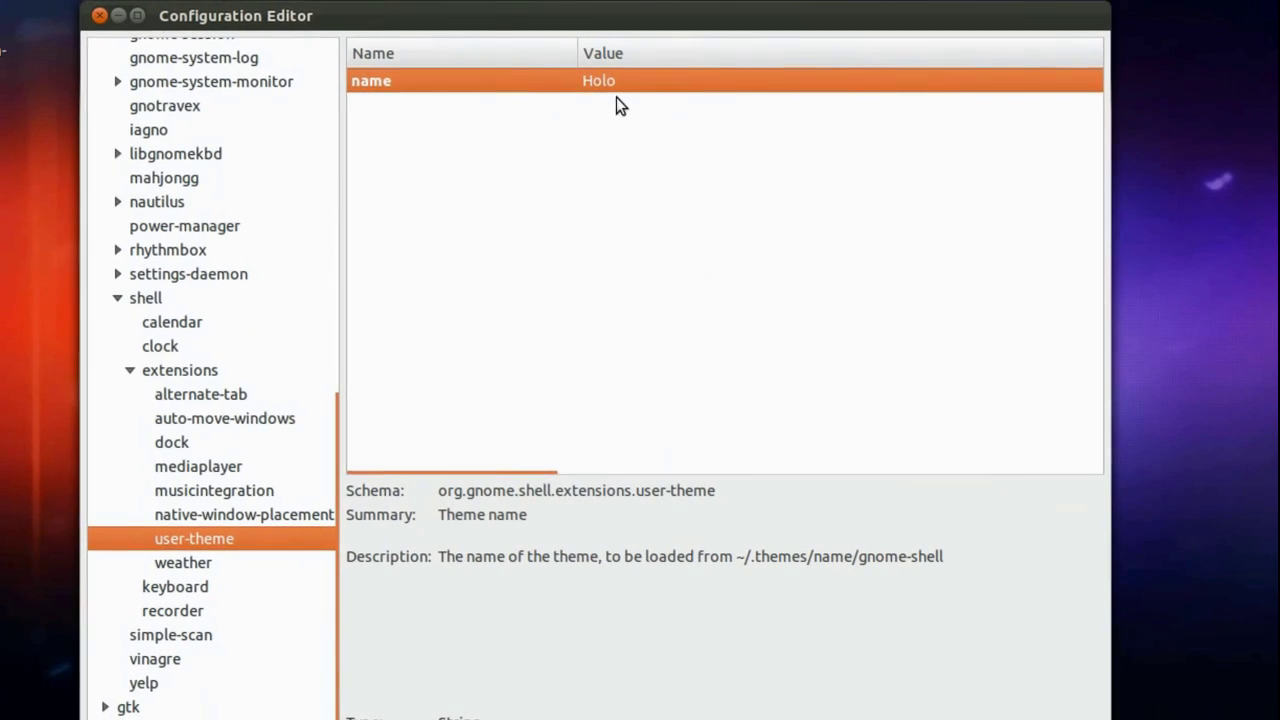
pyautogui.click(1096, 89)
pyautogui.click(636, 90)
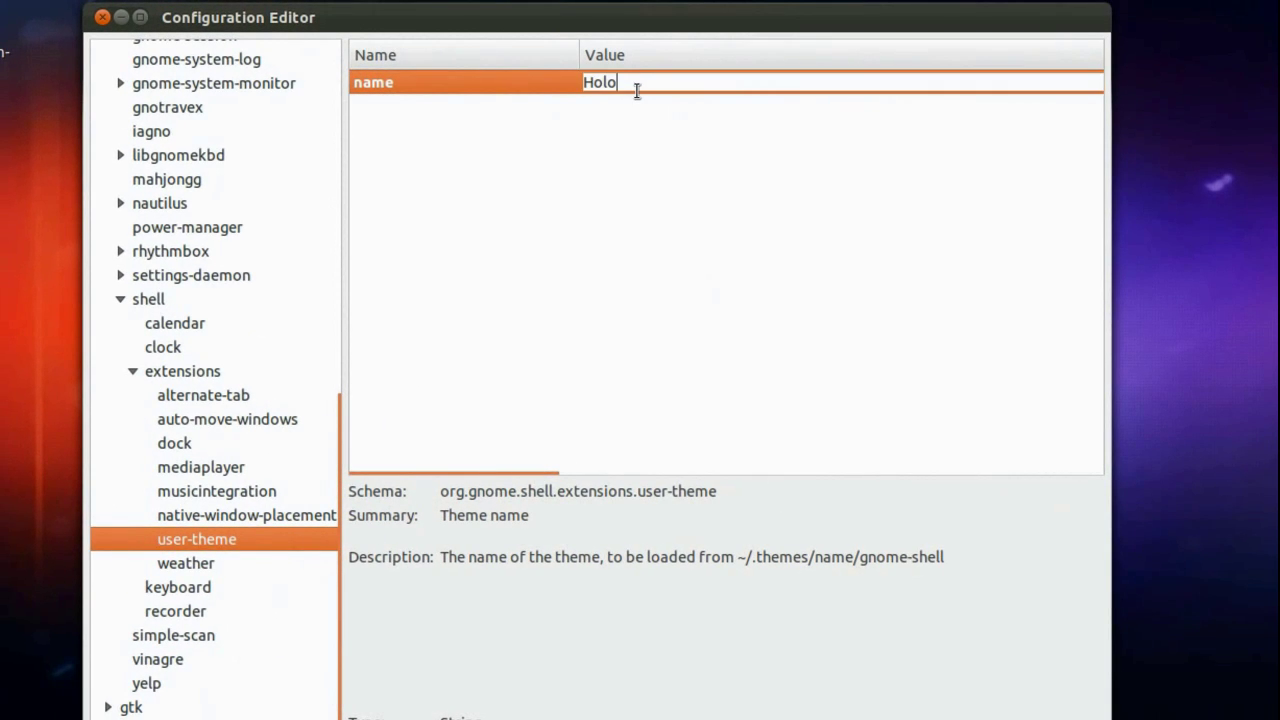
pyautogui.moveTo(636, 90); pyautogui.dragTo(578, 85)
pyautogui.click(638, 83)
# Browse in Files from File System through home to the user's home folder
pyautogui.press('super')
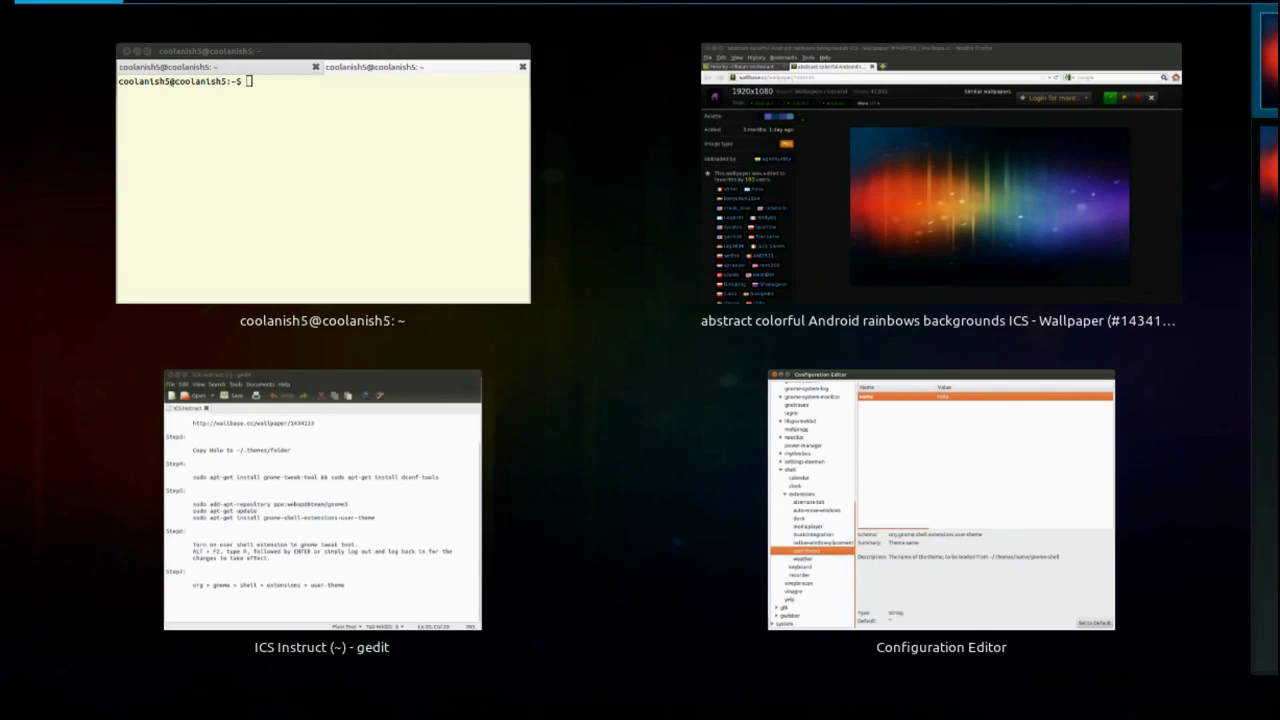
pyautogui.press('super')
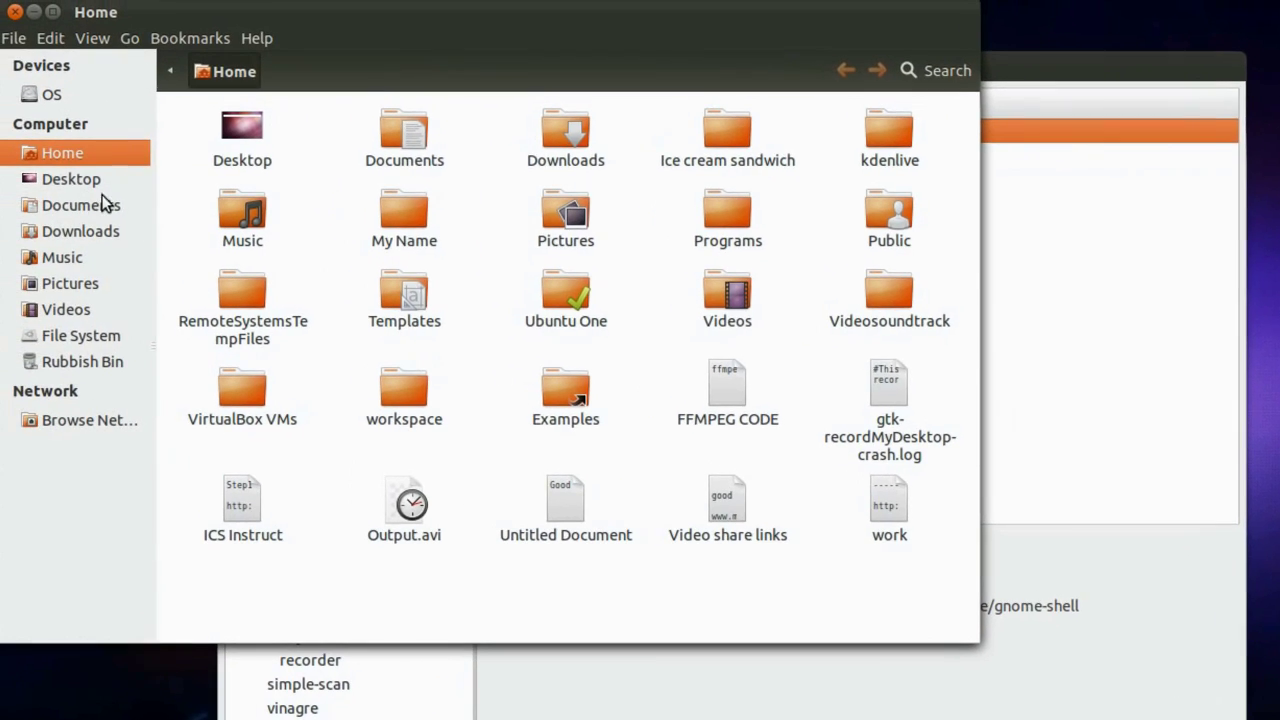
pyautogui.click(24, 283)
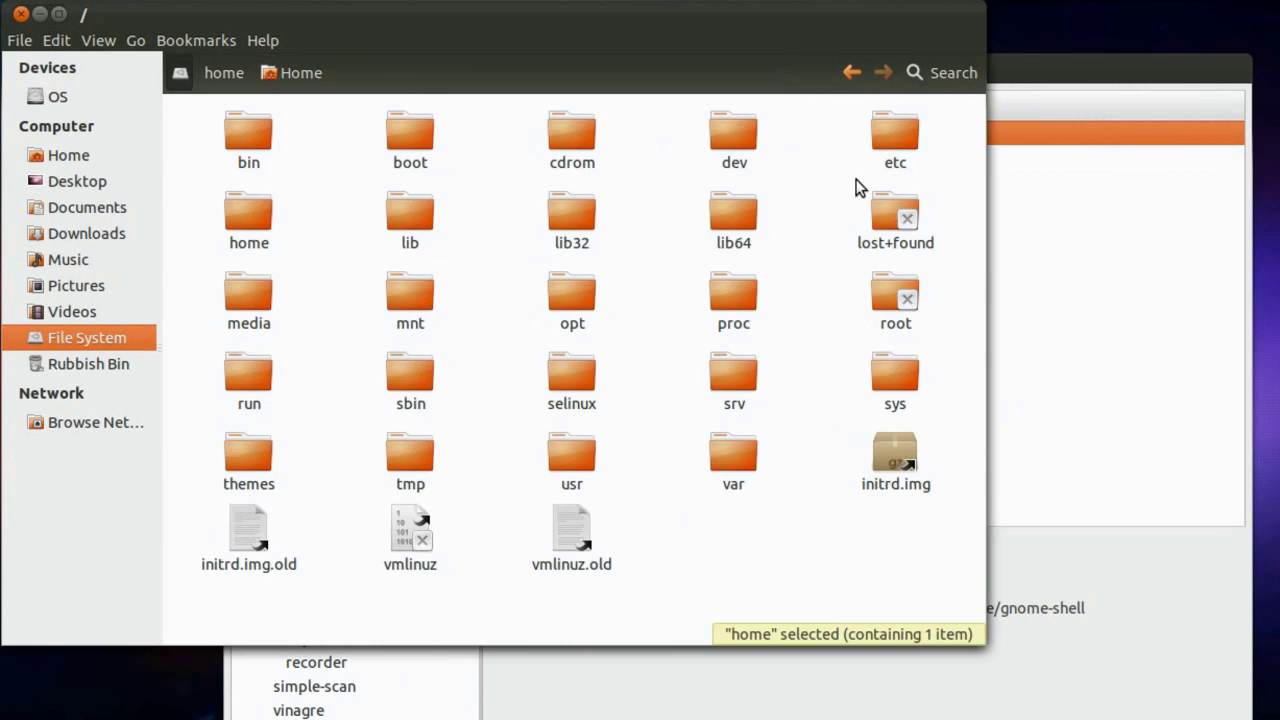
pyautogui.doubleClick(243, 214)
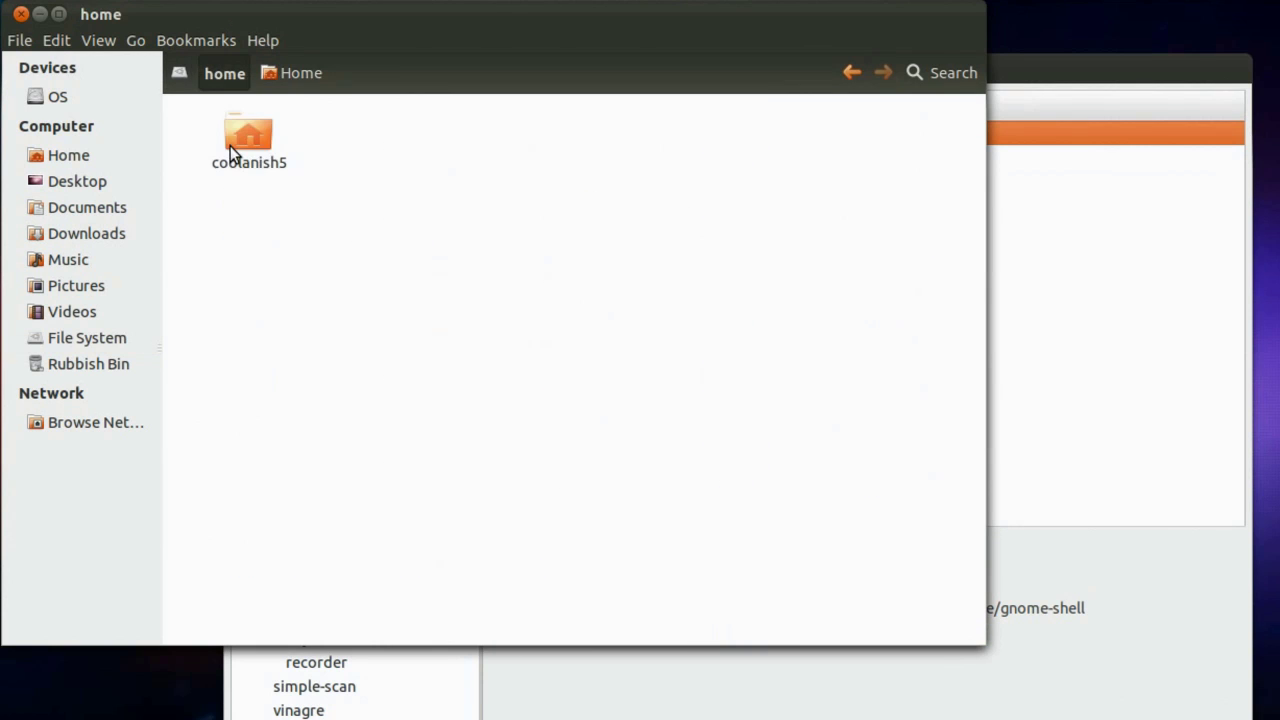
pyautogui.doubleClick(245, 134)
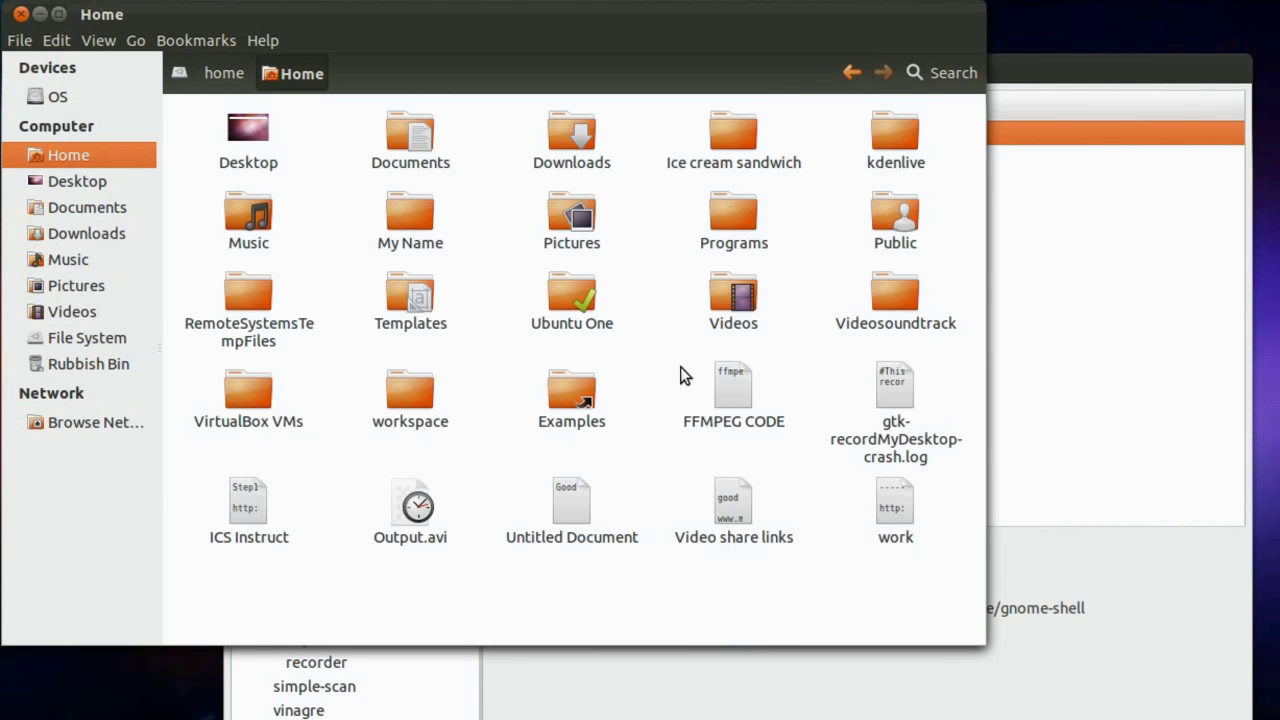
# Show hidden folders, open .themes, and bring Configuration Editor back to the front
pyautogui.hotkey('ctrl', 'h')
pyautogui.scroll(-10, 405, 400)
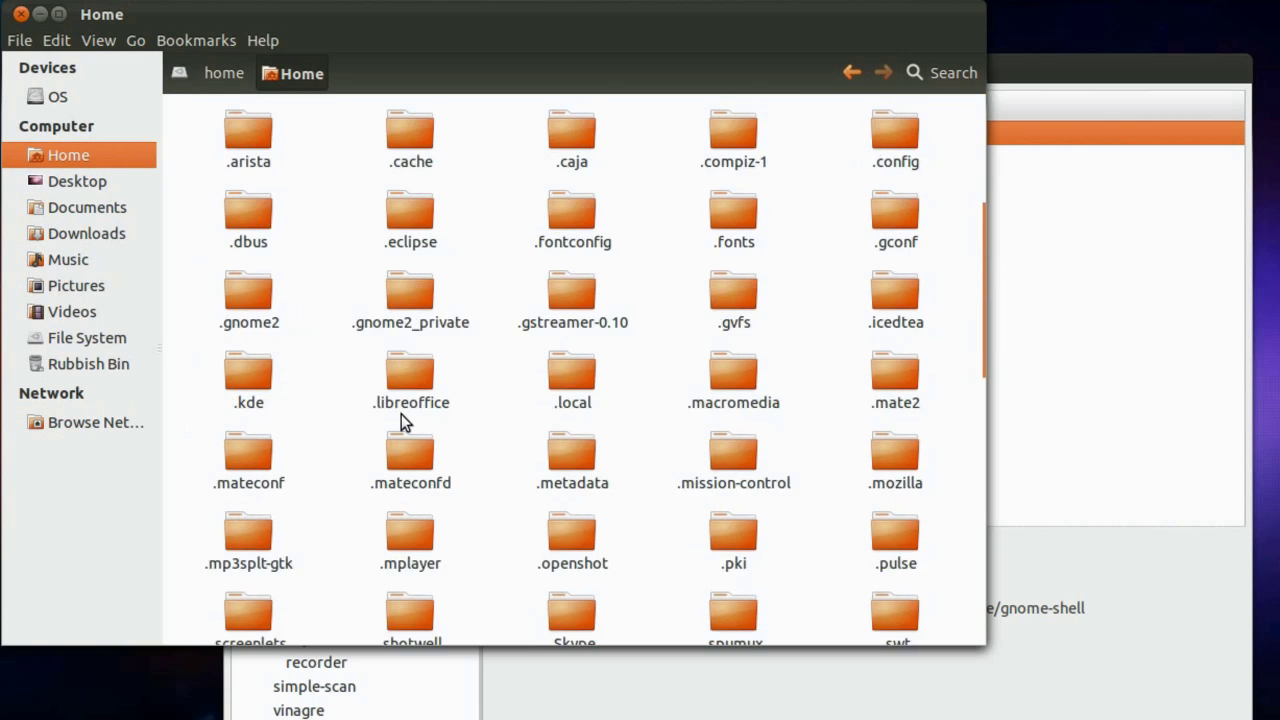
pyautogui.scroll(-1, 359, 461)
pyautogui.click(266, 437)
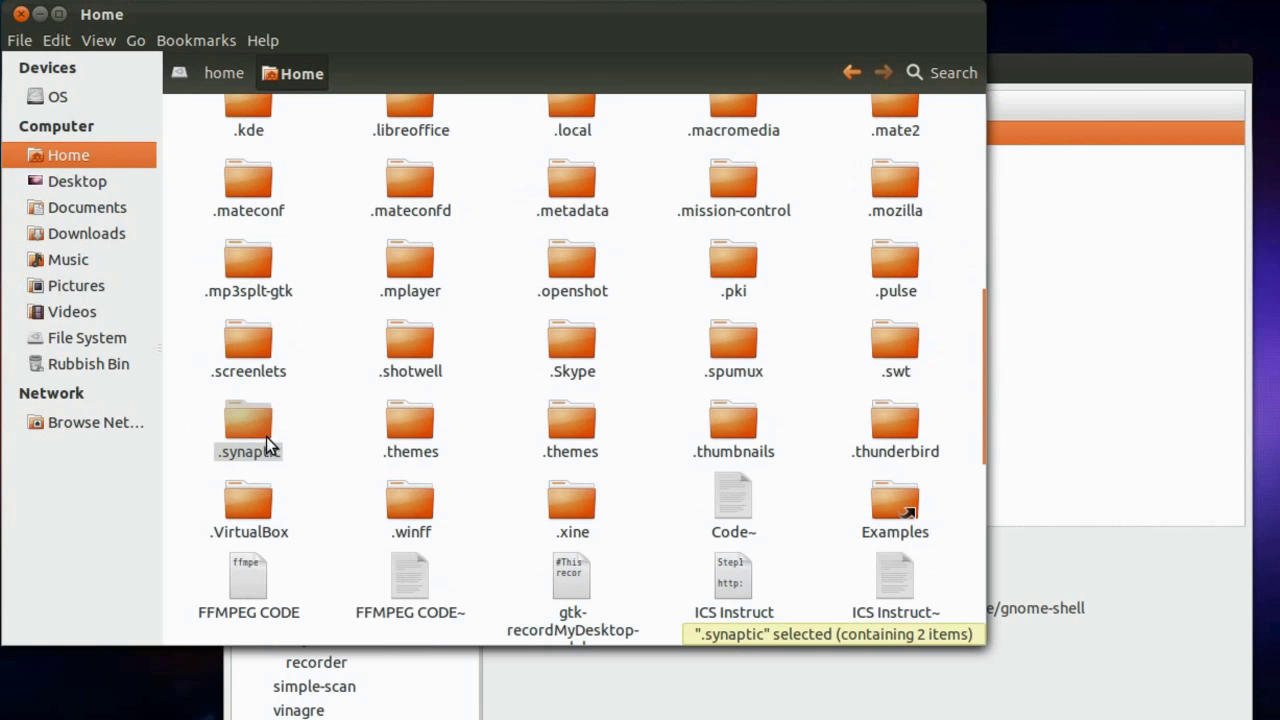
pyautogui.doubleClick(399, 430)
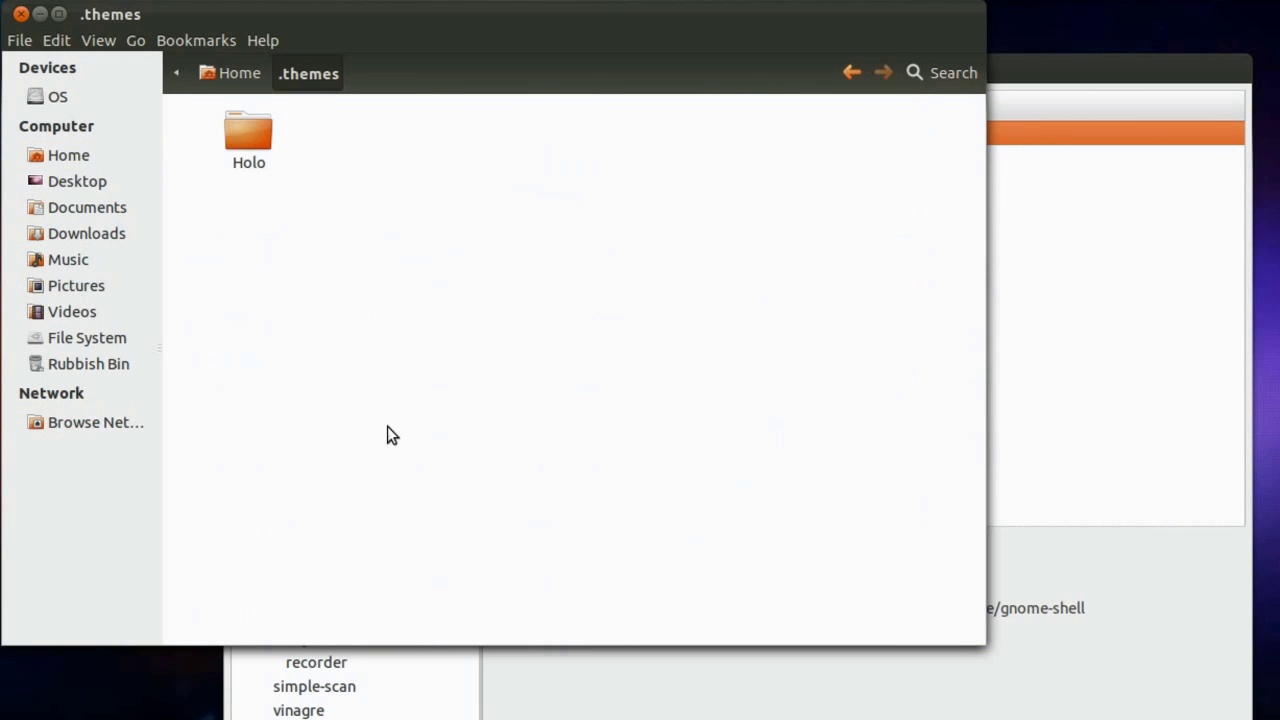
pyautogui.click(1118, 205)
# Commit Holo as the user-theme name value, then close dconf Editor
pyautogui.moveTo(1025, 66); pyautogui.dragTo(1091, 116)
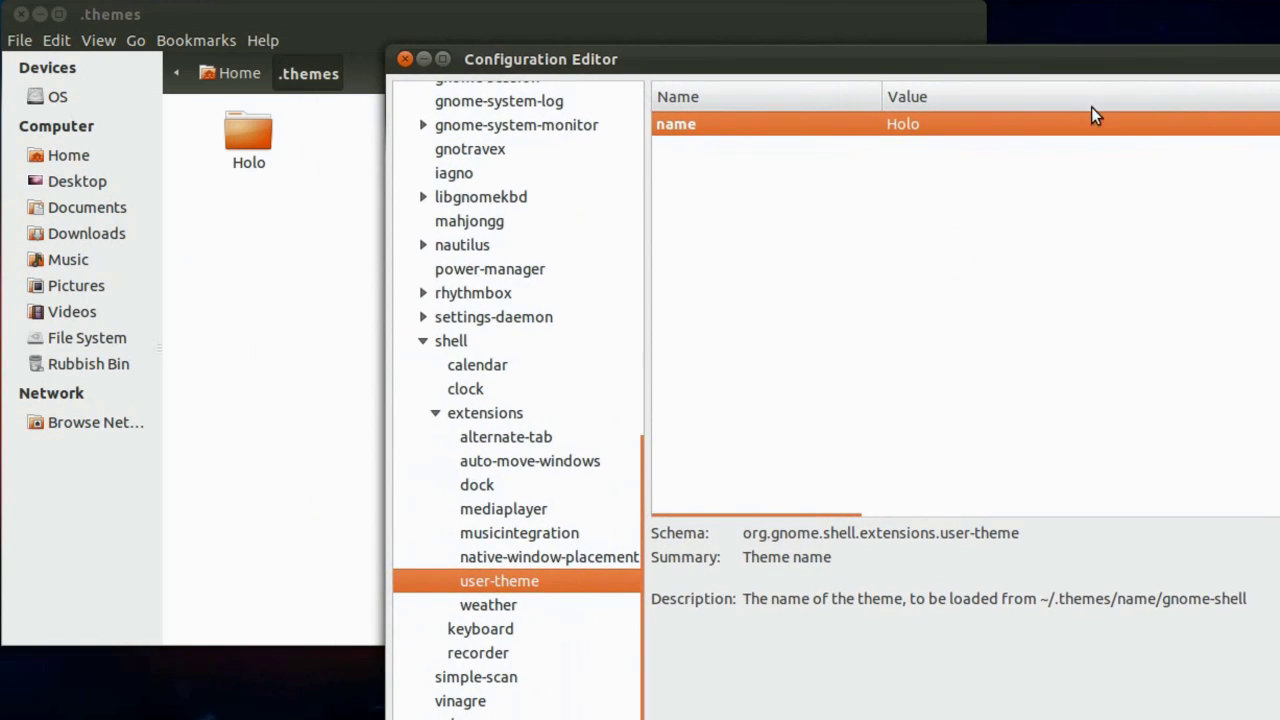
pyautogui.click(984, 128)
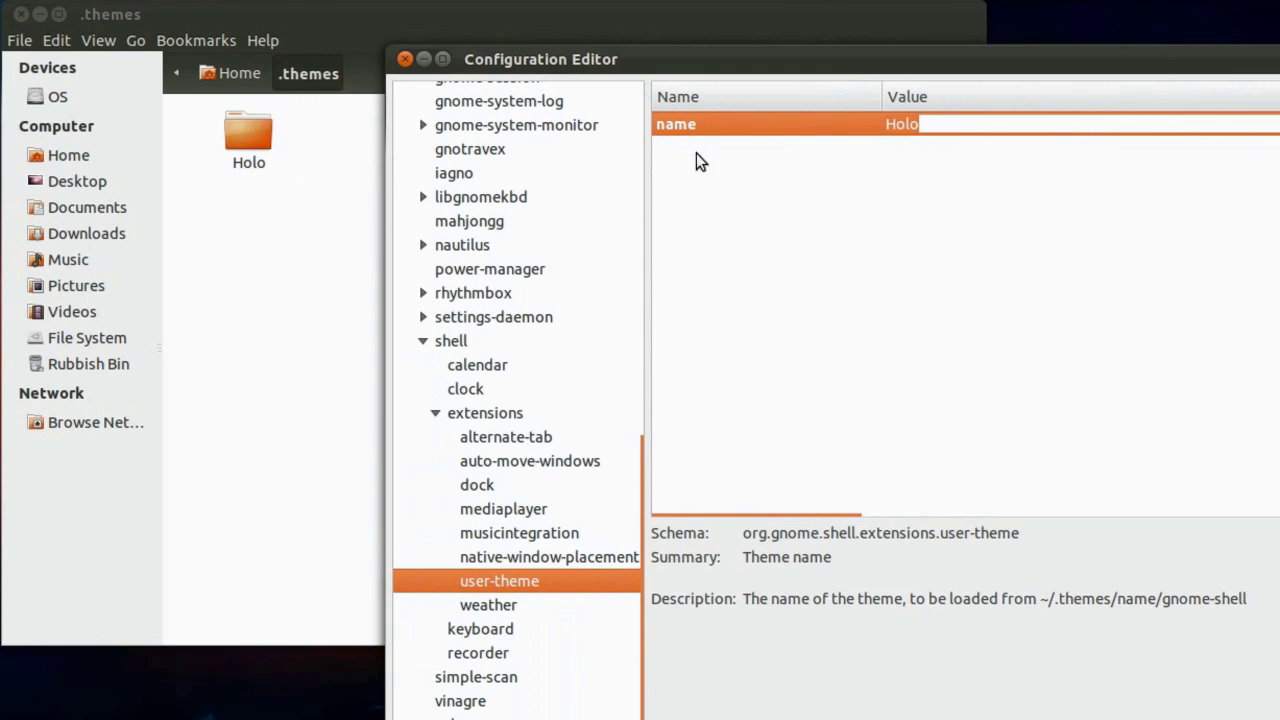
pyautogui.doubleClick(934, 127)
pyautogui.press('Return')
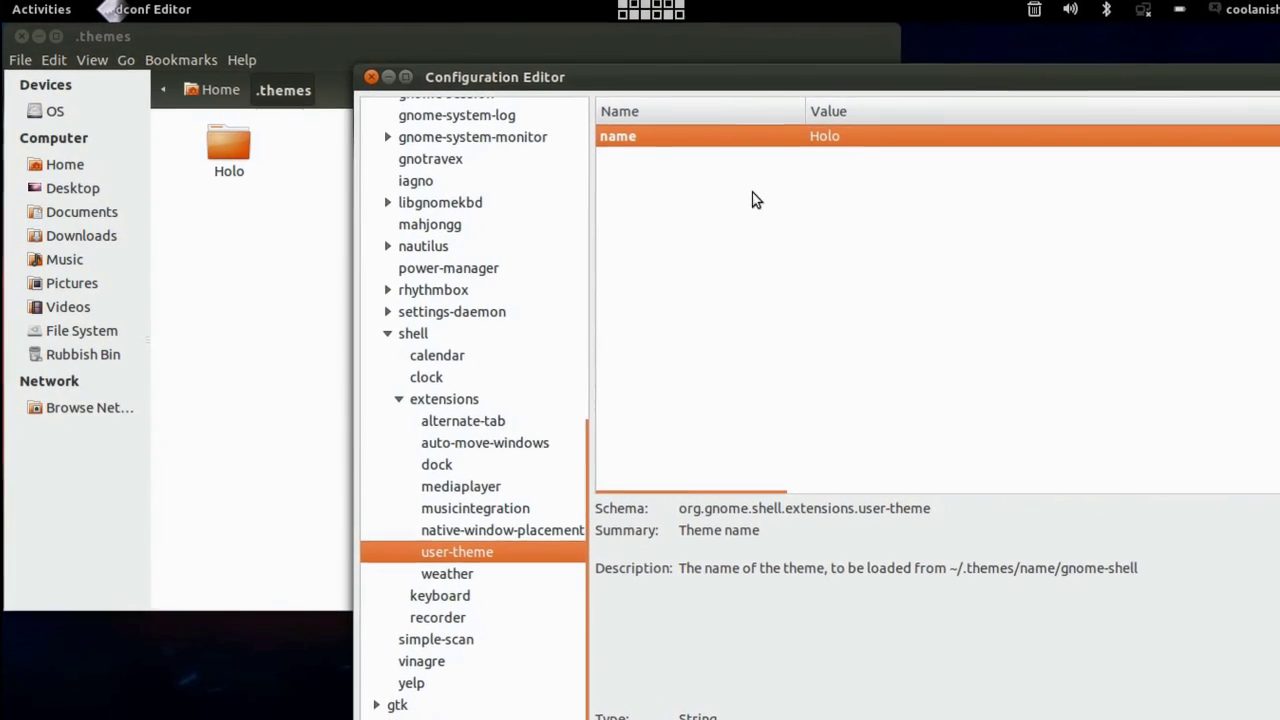
pyautogui.click(371, 77)
# Move the .themes Files window over the desktop and close it
pyautogui.moveTo(189, 40); pyautogui.dragTo(395, 133)
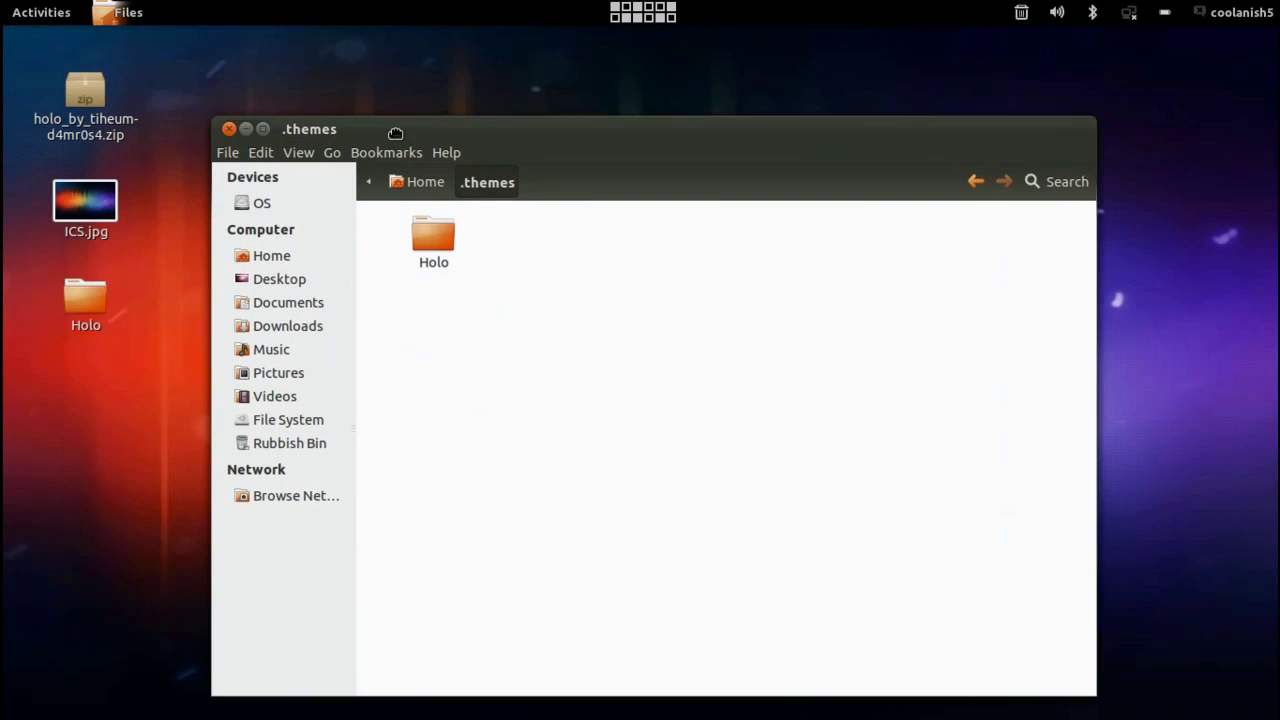
pyautogui.click(243, 133)
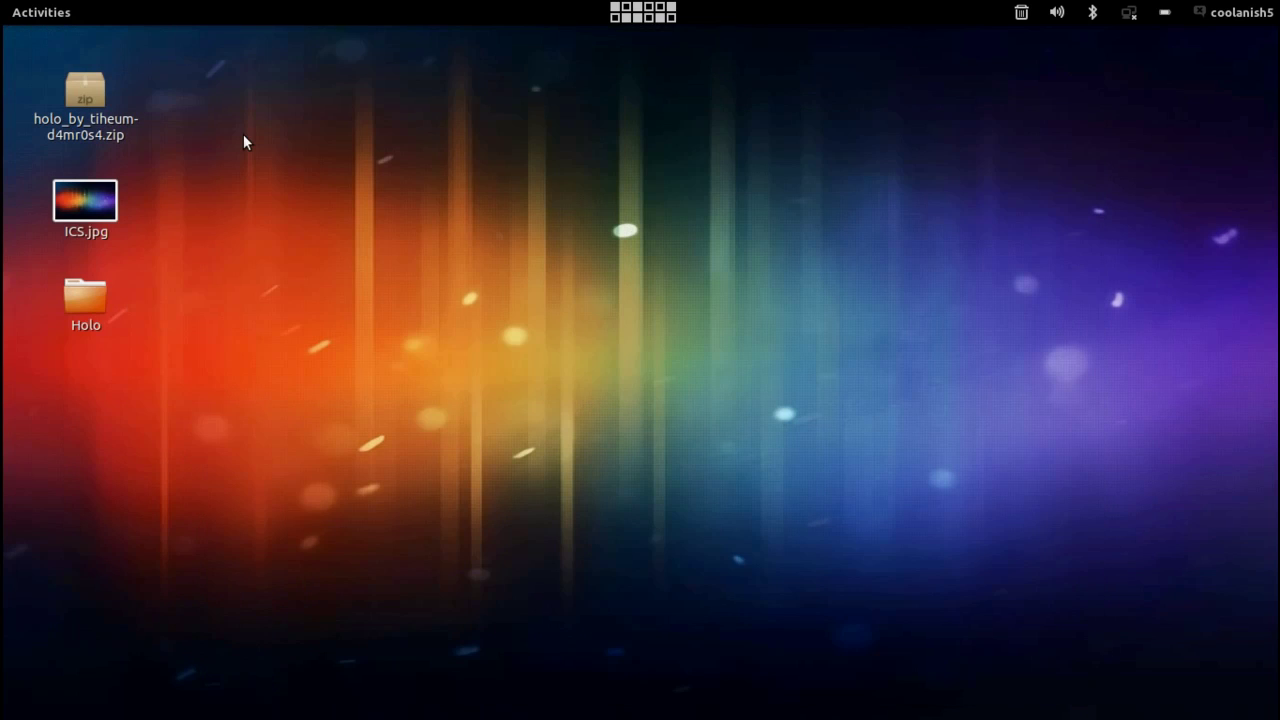